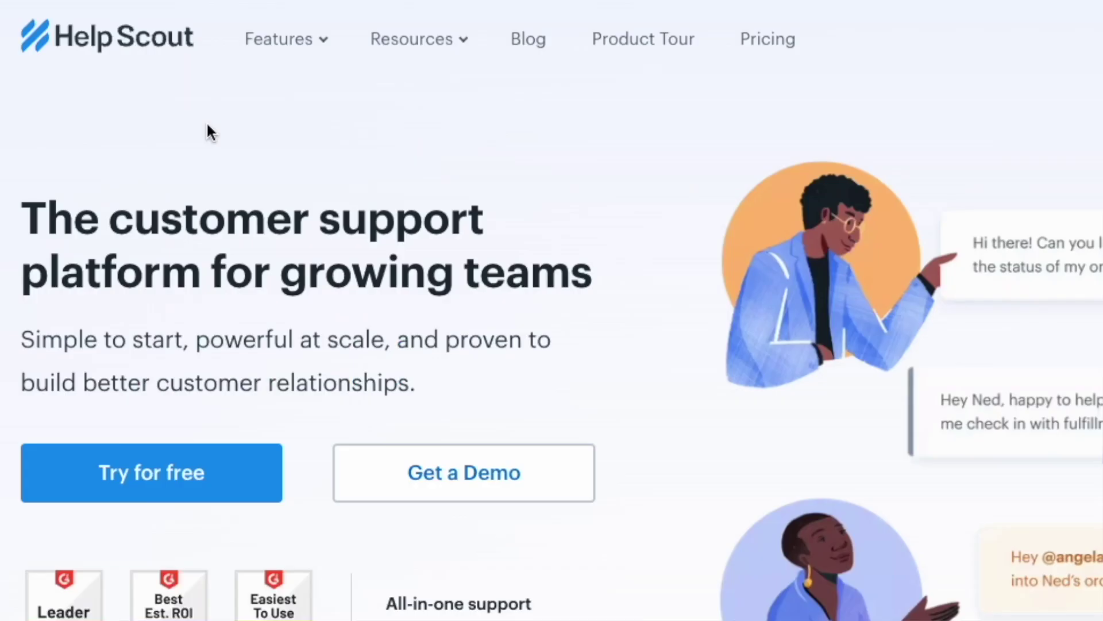
# Step: Display the Help Scout Features dropdown menu open in the navigation bar
pyautogui.moveTo(293, 97)
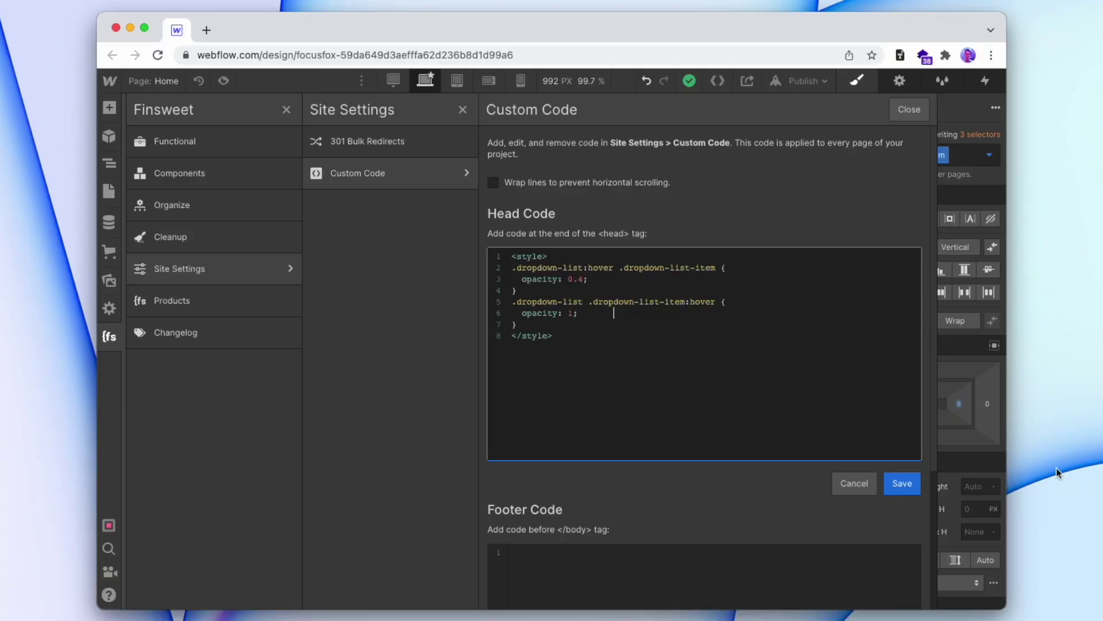
# Step: Save the head code opacity rules, enter 40, and select the whole prepared CSS snippet
pyautogui.click(902, 483)
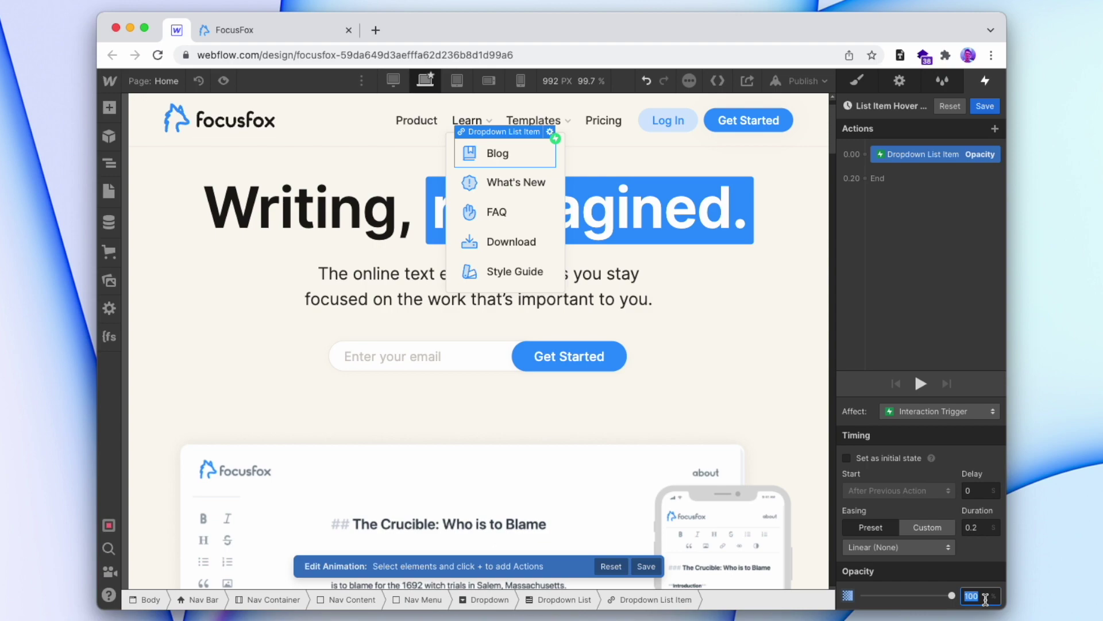
pyautogui.write('40')
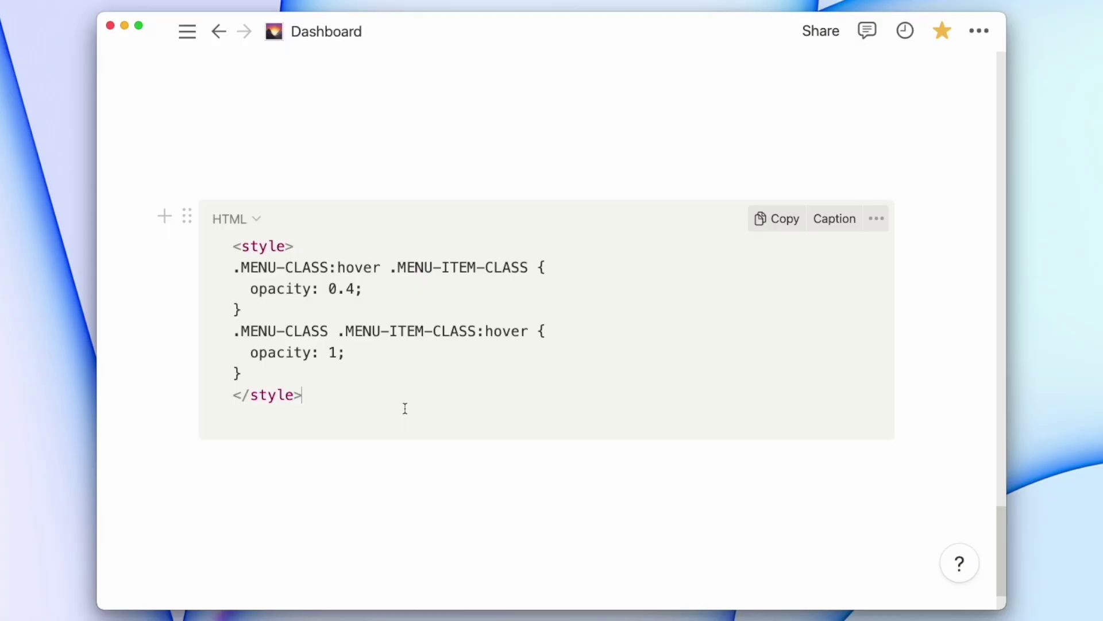
pyautogui.press('super+a')
pyautogui.press('super+c')
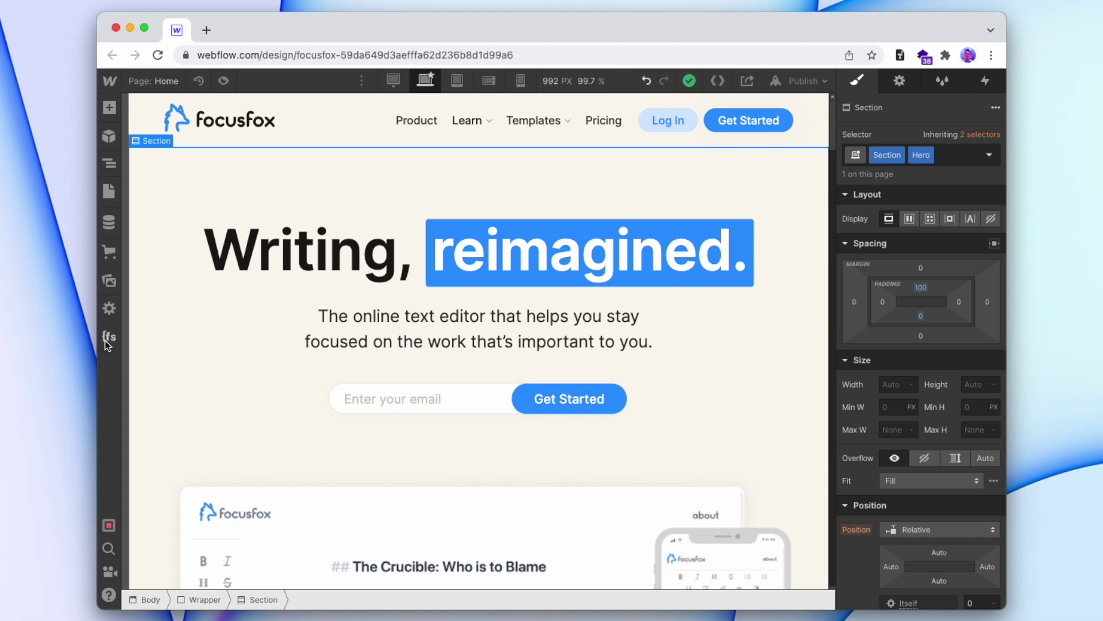
# Step: Paste the opacity CSS block into Finsweet's site-wide Head Code and save it
pyautogui.click(106, 337)
pyautogui.click(195, 274)
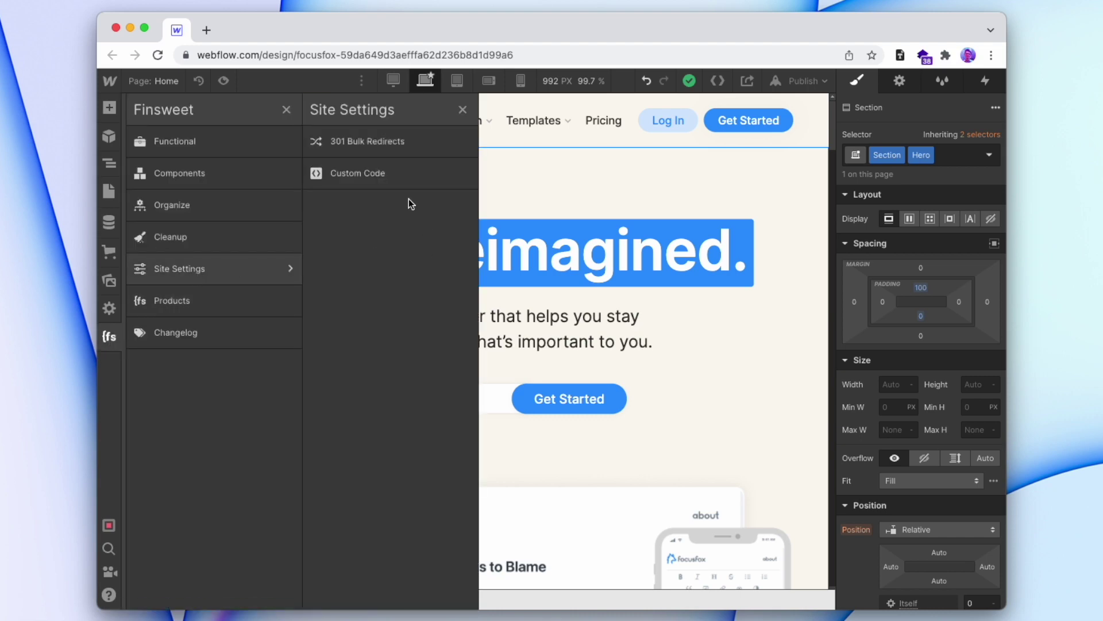
pyautogui.click(419, 175)
pyautogui.click(719, 360)
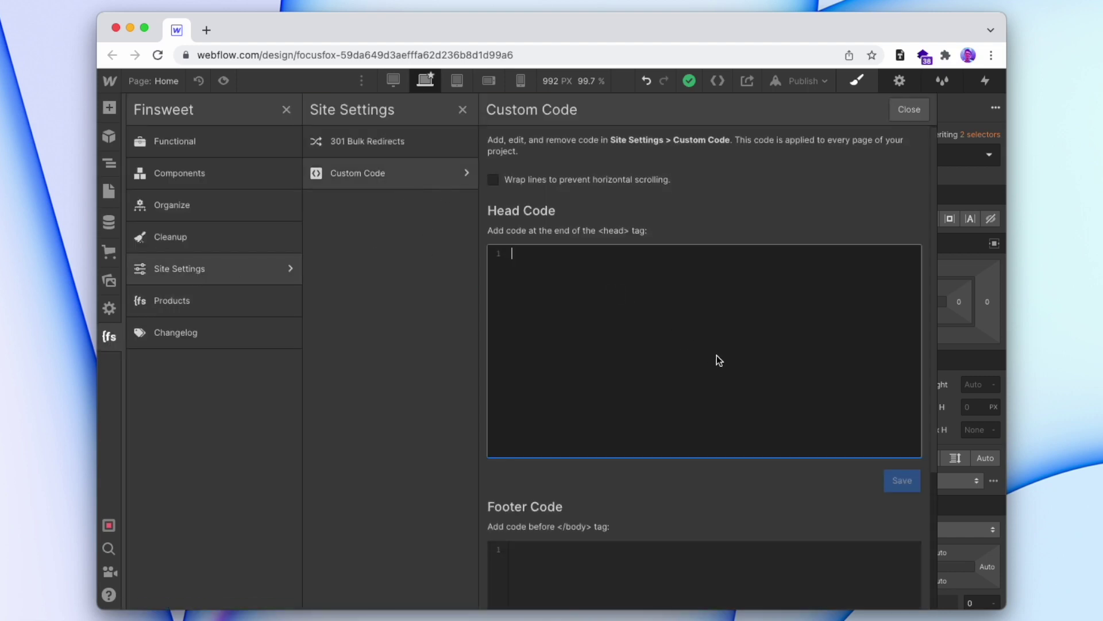
pyautogui.press('super+v')
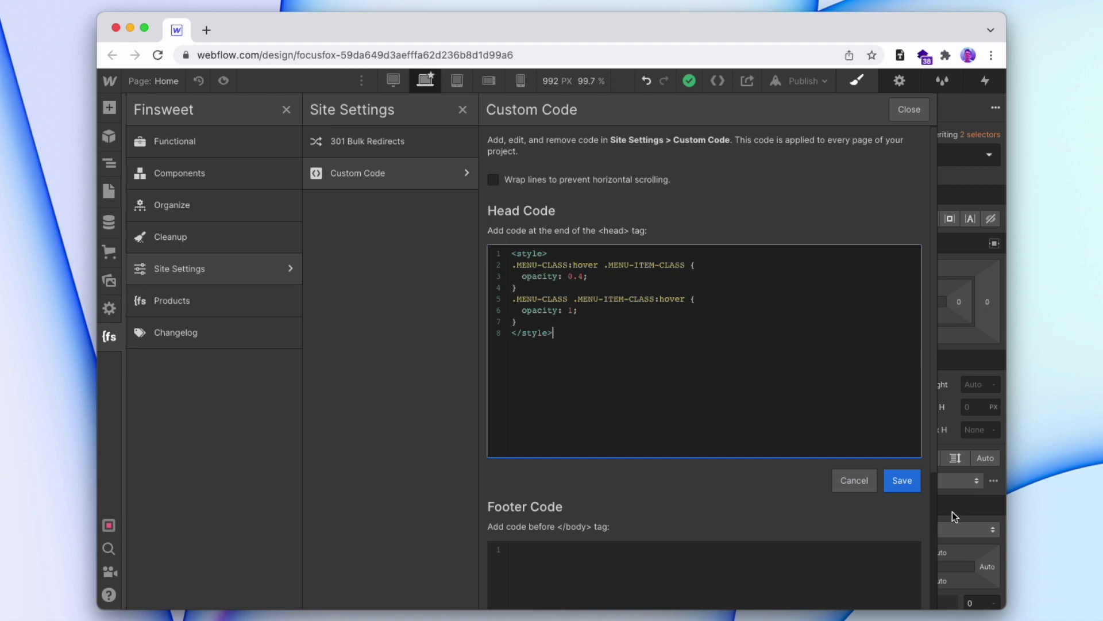
pyautogui.click(917, 481)
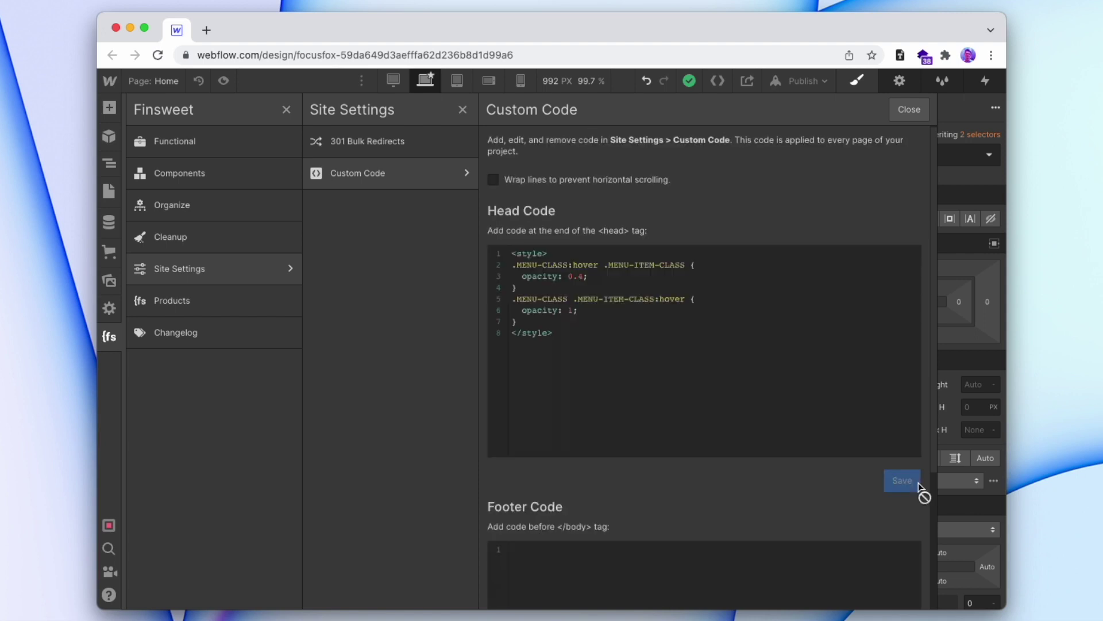
pyautogui.click(910, 110)
# Step: Close the code settings and set the Learn Nav Dropdown menu to Show on canvas
pyautogui.click(539, 152)
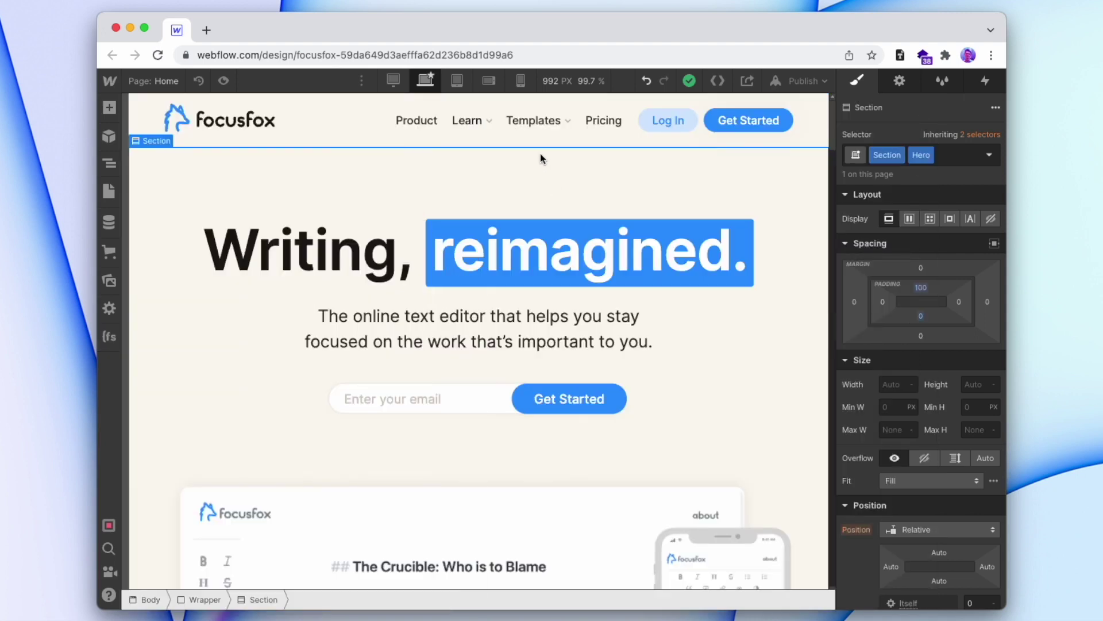
pyautogui.click(480, 131)
pyautogui.click(900, 81)
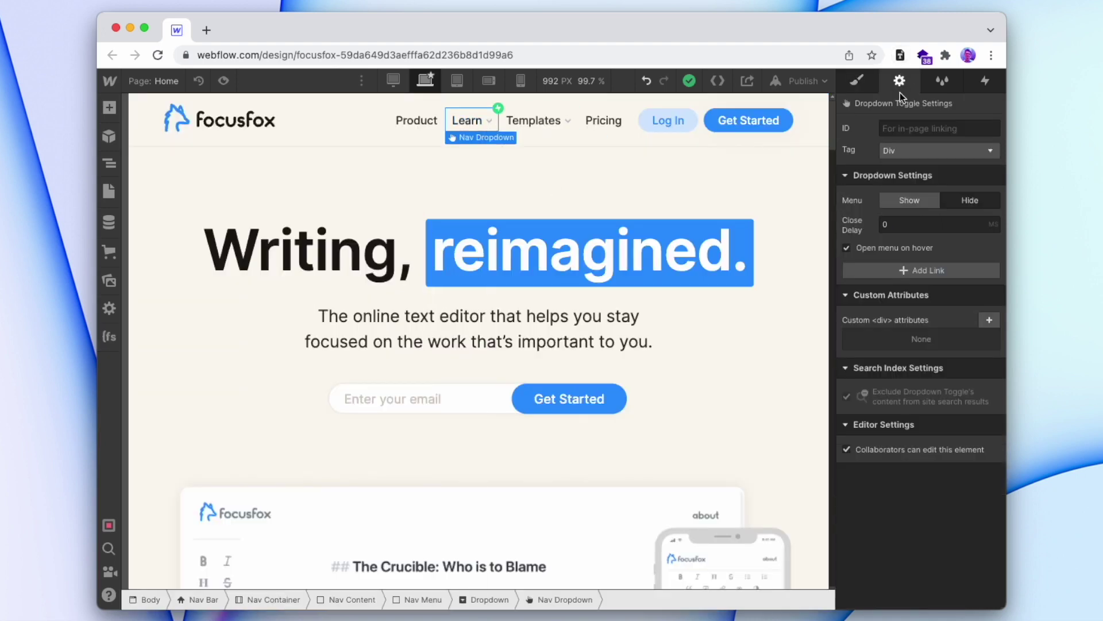
pyautogui.click(909, 200)
# Step: Inspect the classes of the Dropdown List and its Blog item
pyautogui.click(517, 141)
pyautogui.click(857, 81)
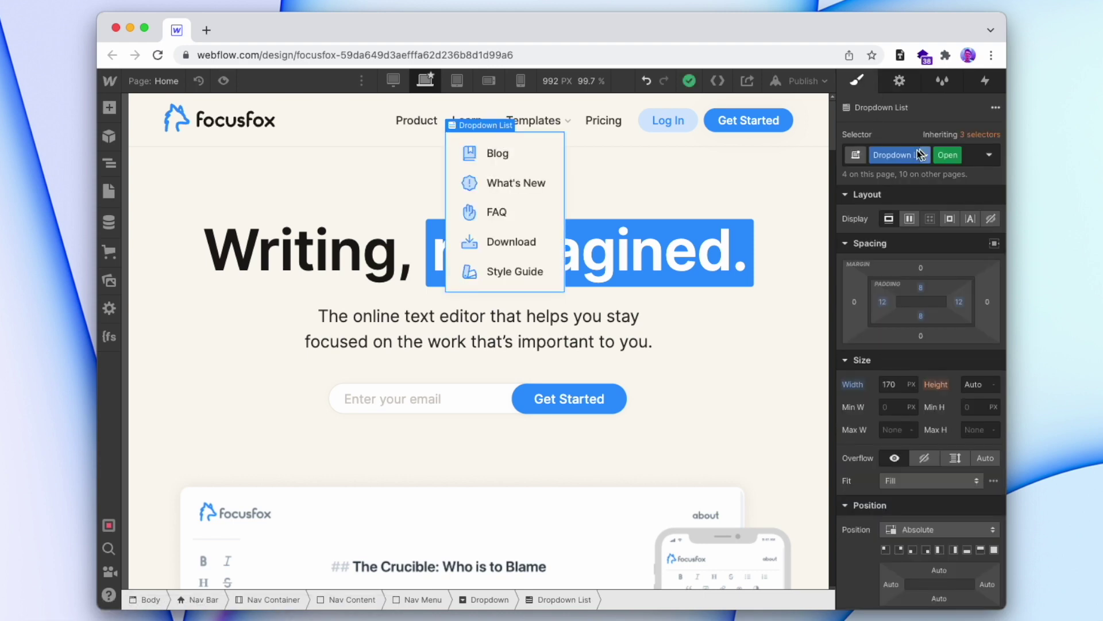
pyautogui.click(547, 157)
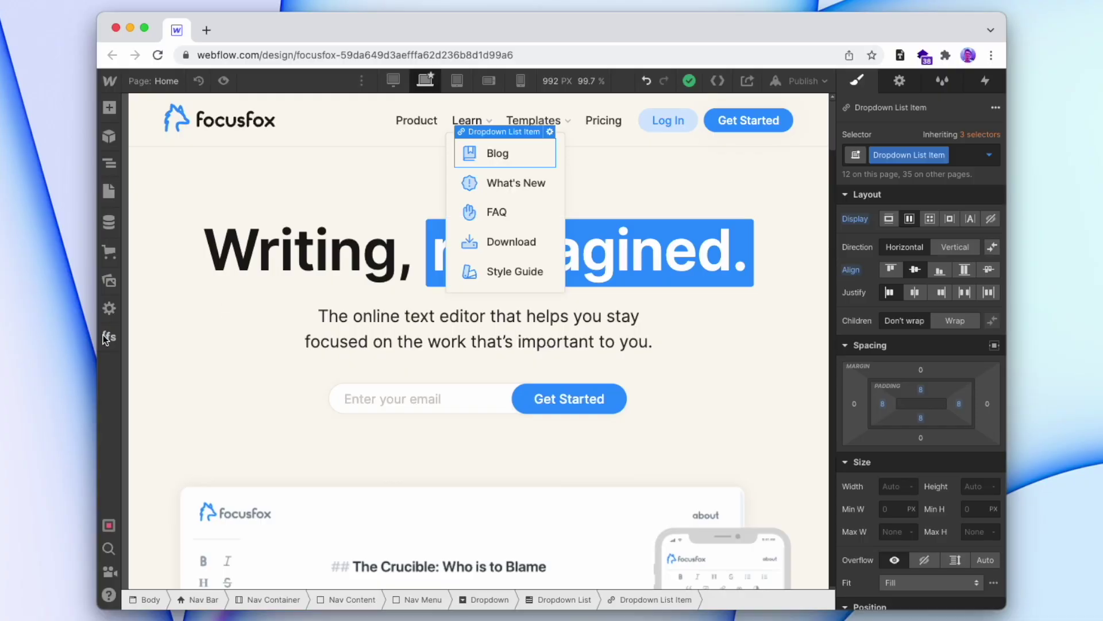
# Step: Replace line 2's placeholders with dropdown-list and dropdown-list-item in the head code
pyautogui.click(110, 337)
pyautogui.click(183, 269)
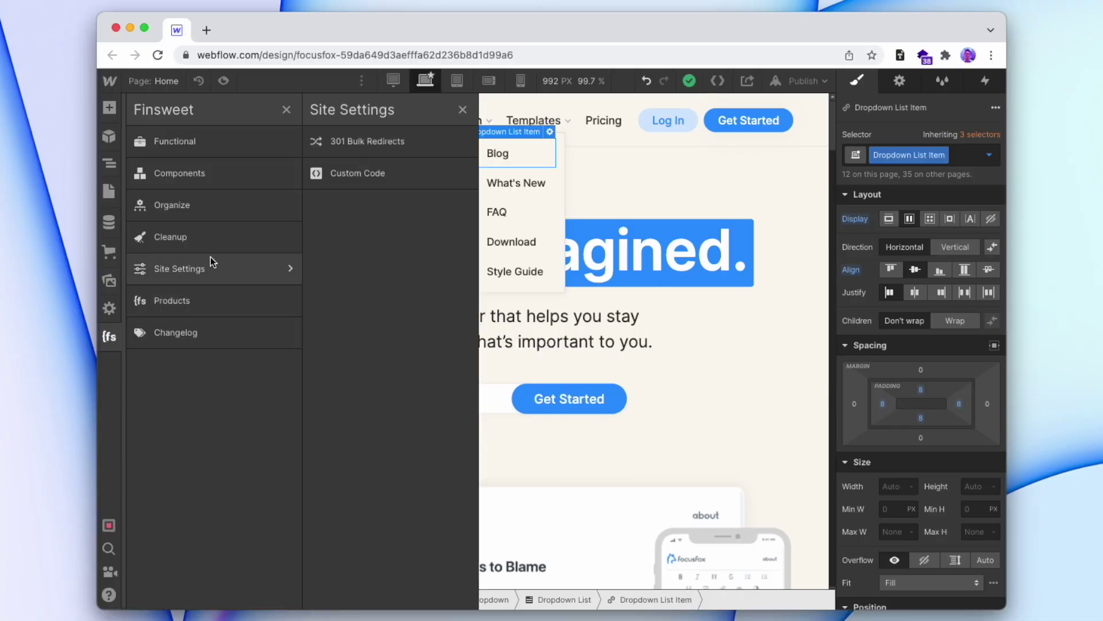
pyautogui.click(371, 176)
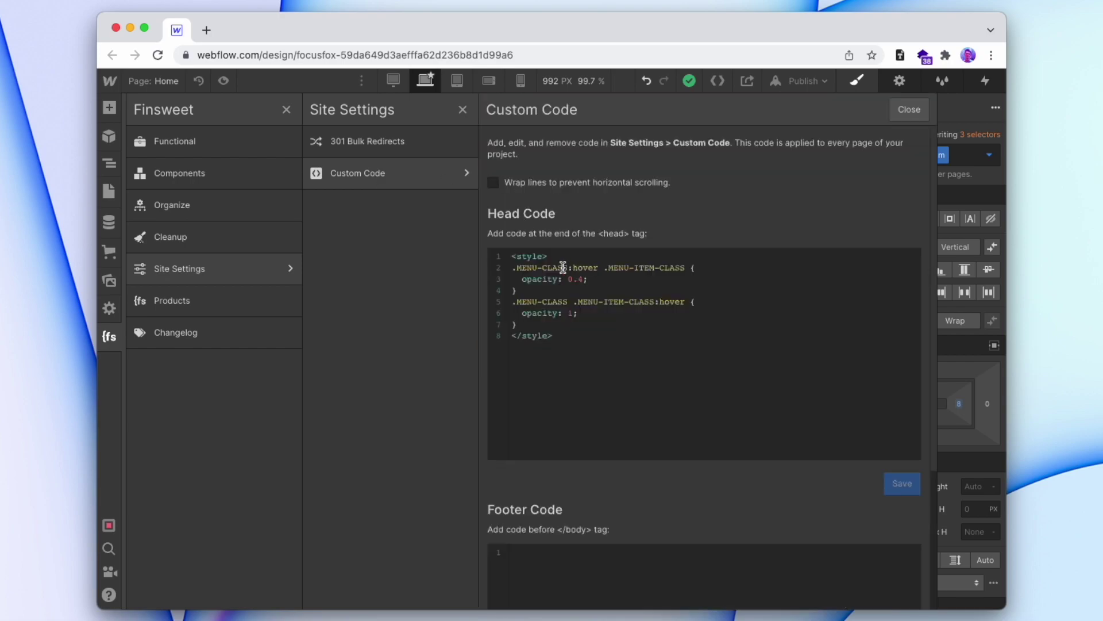
pyautogui.doubleClick(563, 267)
pyautogui.write('dropdown-list')
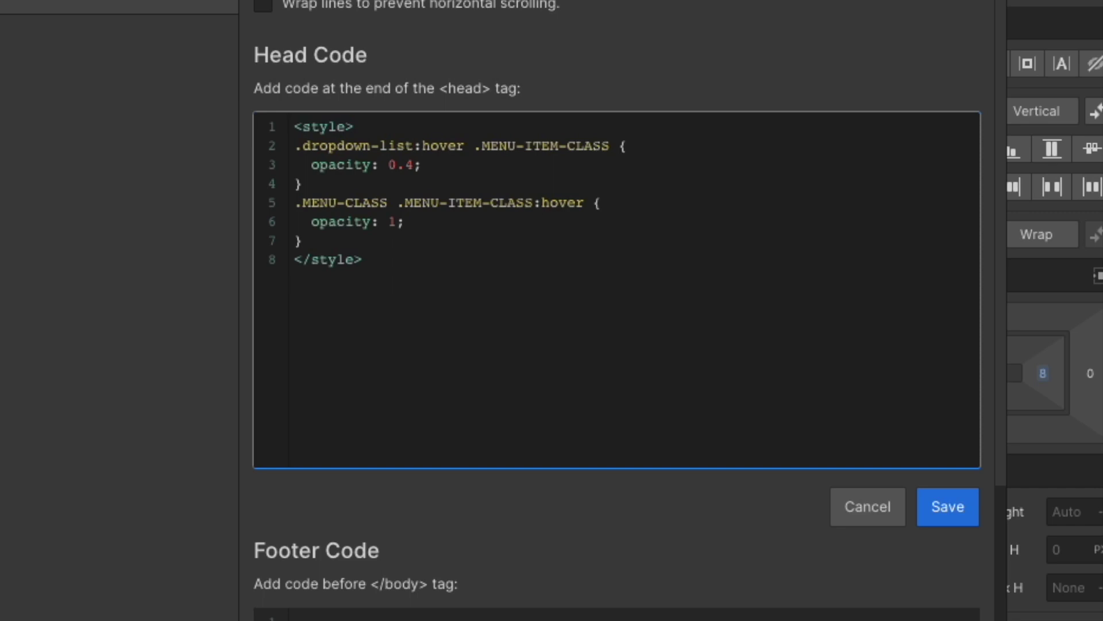
pyautogui.moveTo(482, 145); pyautogui.dragTo(626, 145)
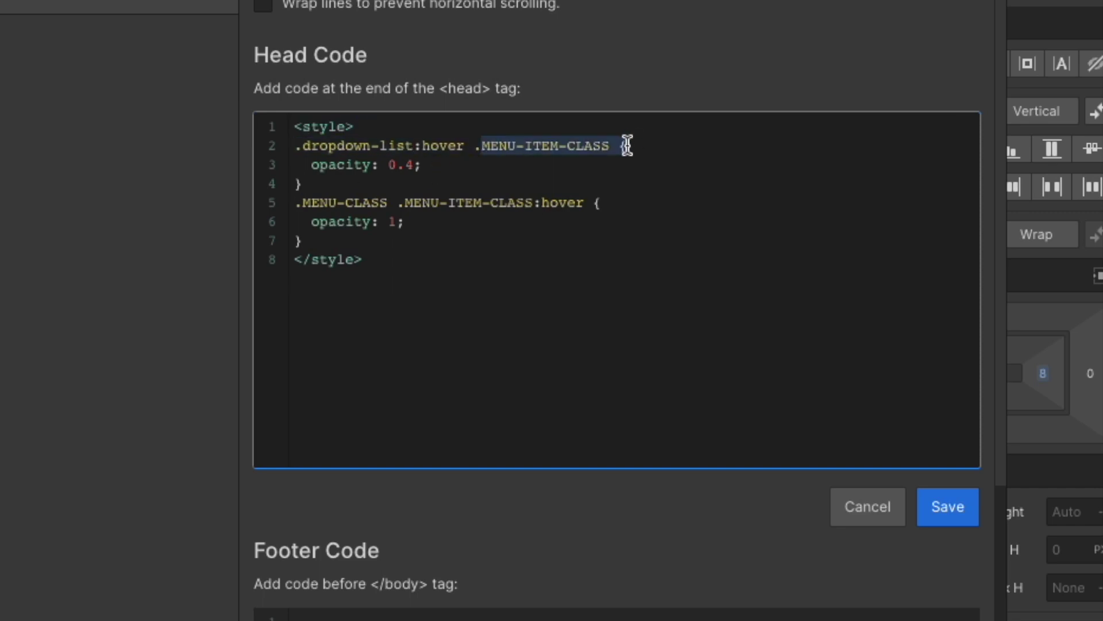
pyautogui.write('dropdown-list-item')
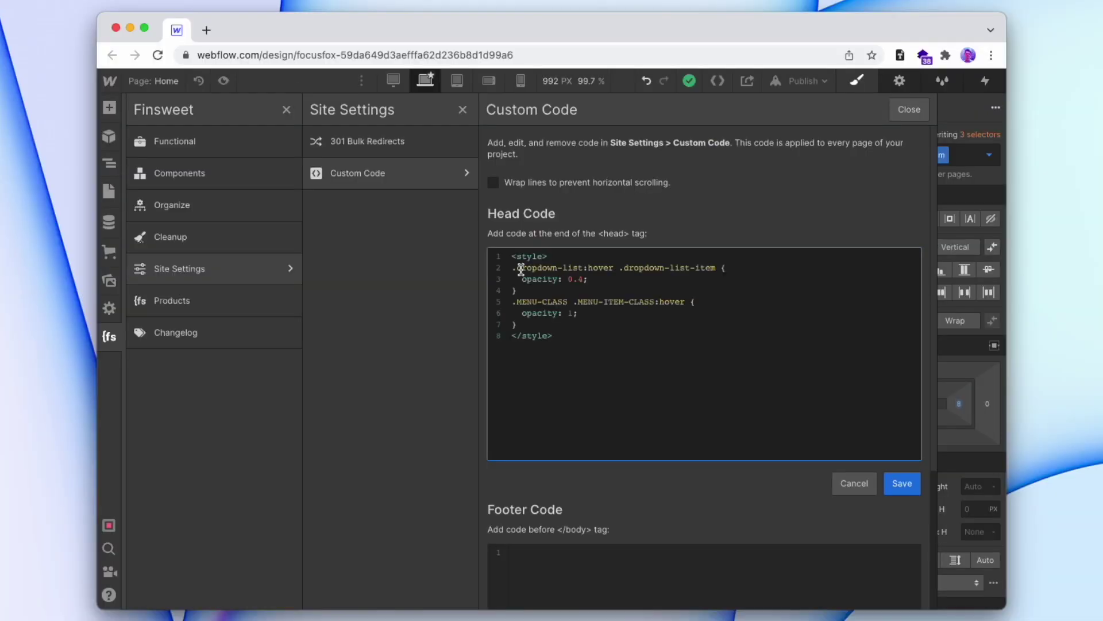
# Step: Paste dropdown-list and dropdown-list-item over the MENU-CLASS and MENU-ITEM-CLASS placeholders on line 5
pyautogui.moveTo(519, 268); pyautogui.dragTo(577, 263)
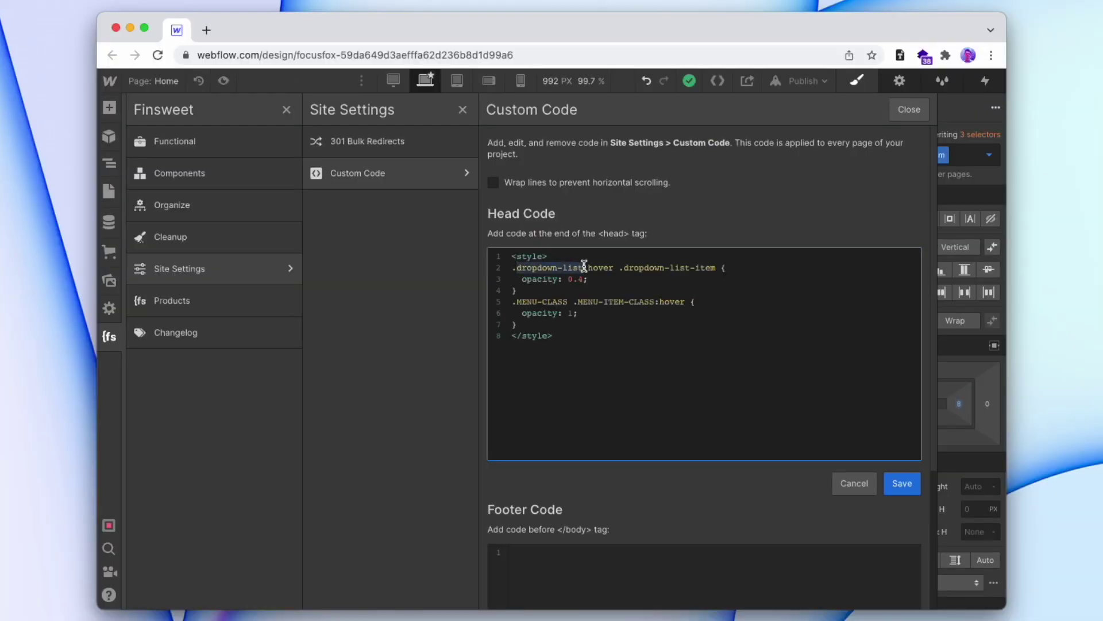
pyautogui.moveTo(516, 302); pyautogui.dragTo(566, 302)
pyautogui.write('dropdown-list')
pyautogui.moveTo(623, 267); pyautogui.dragTo(717, 267)
pyautogui.moveTo(668, 303); pyautogui.dragTo(598, 303)
pyautogui.write('dropdown-list-item')
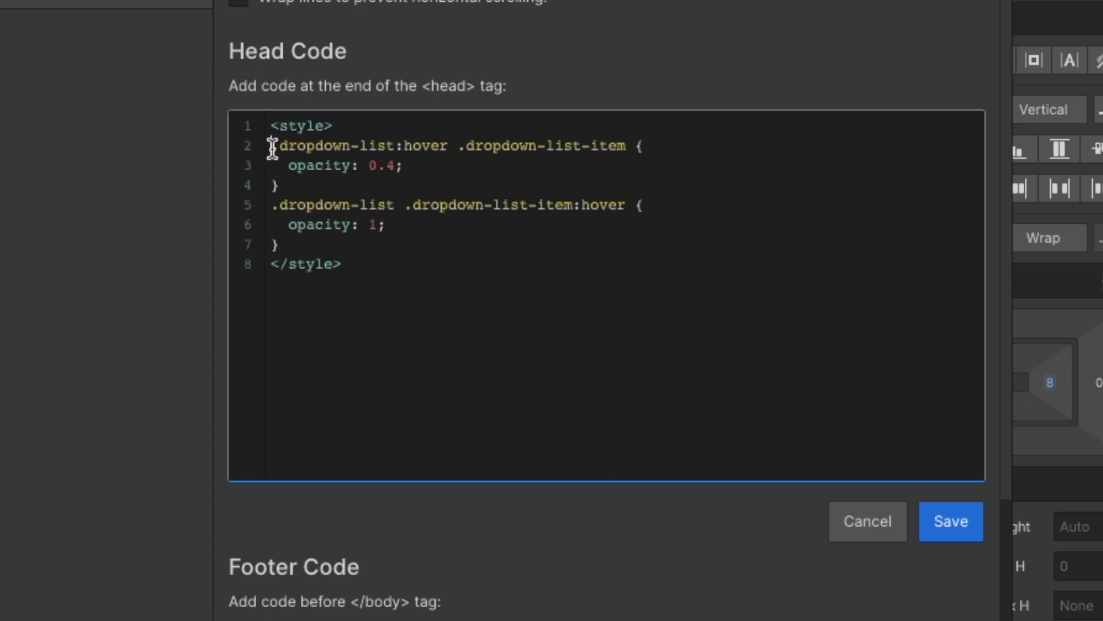
# Step: Review the hover selectors and 0.4 opacity declaration, then save the head code
pyautogui.moveTo(513, 268); pyautogui.dragTo(591, 267)
pyautogui.moveTo(458, 146); pyautogui.dragTo(632, 146)
pyautogui.moveTo(413, 166); pyautogui.dragTo(294, 171)
pyautogui.moveTo(403, 206); pyautogui.dragTo(618, 205)
pyautogui.moveTo(404, 206); pyautogui.dragTo(456, 223)
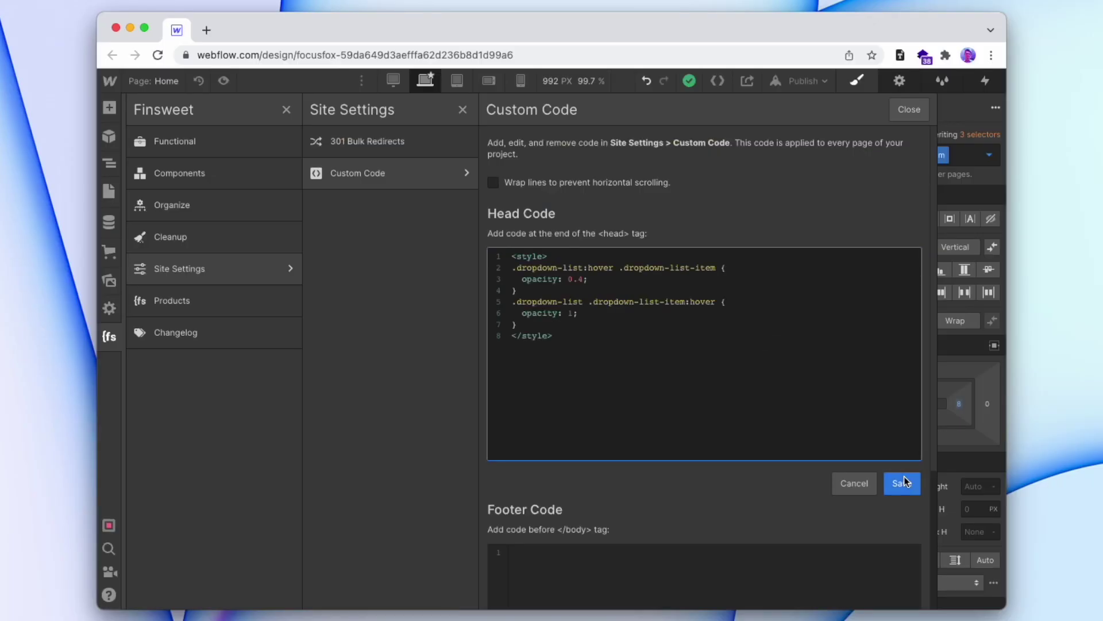
pyautogui.click(951, 521)
# Step: Give the dropdown list item an opacity transition lasting 300 ms
pyautogui.click(899, 121)
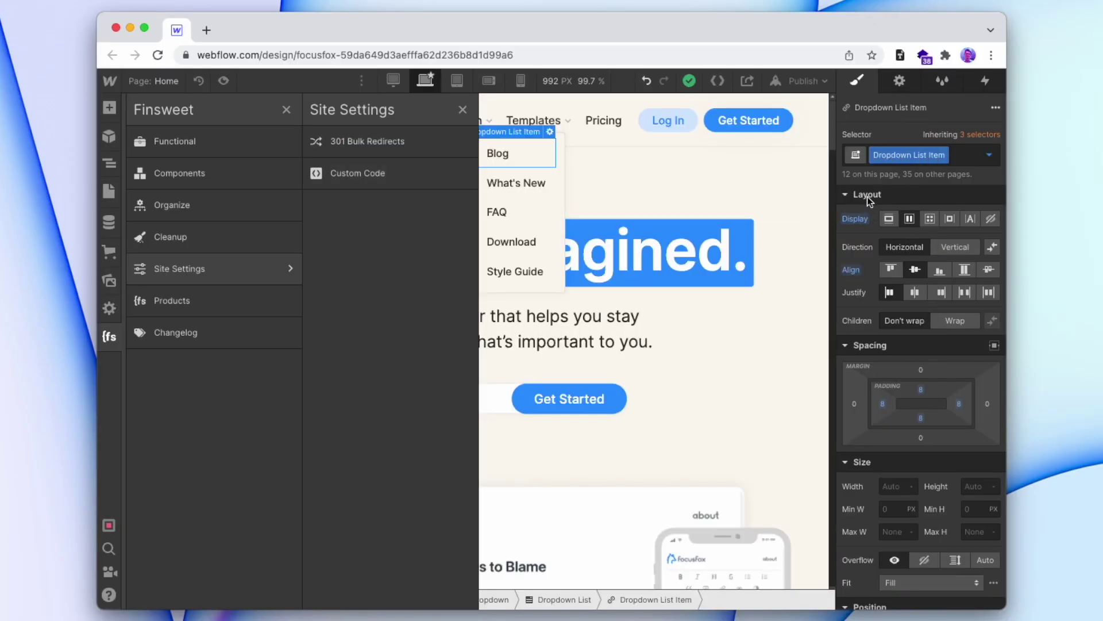
pyautogui.click(862, 194)
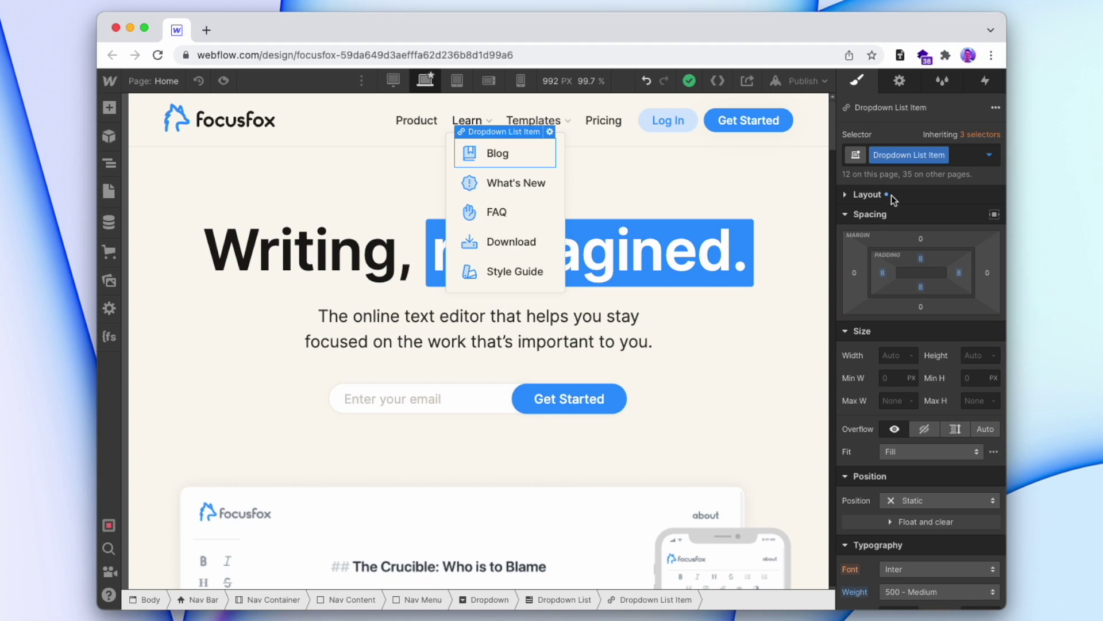
pyautogui.scroll(-10, 897, 280)
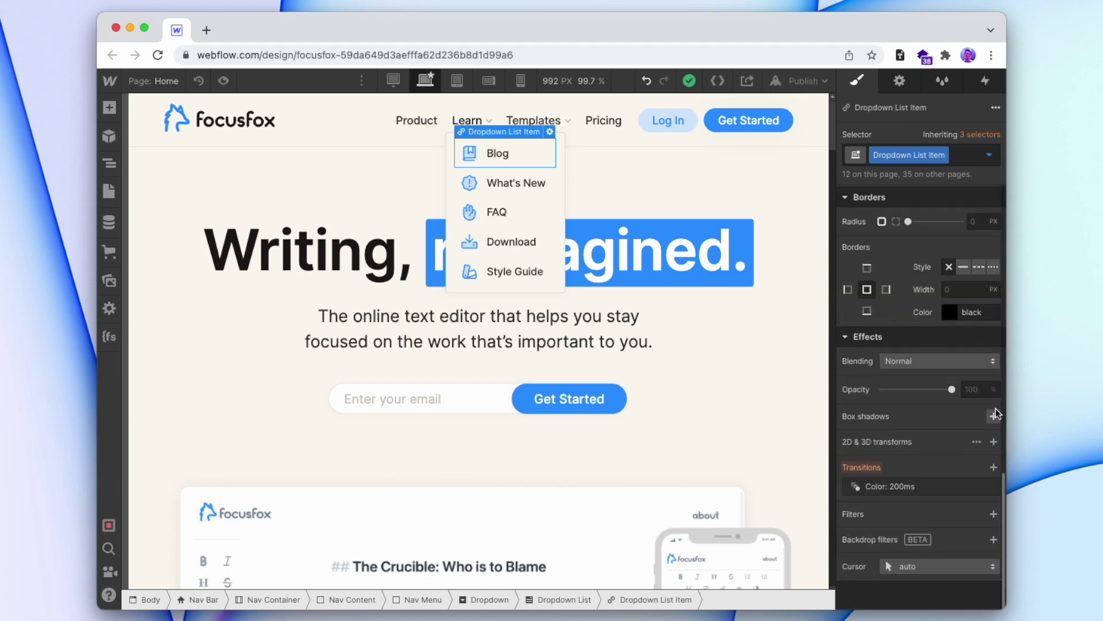
pyautogui.click(994, 468)
pyautogui.click(970, 539)
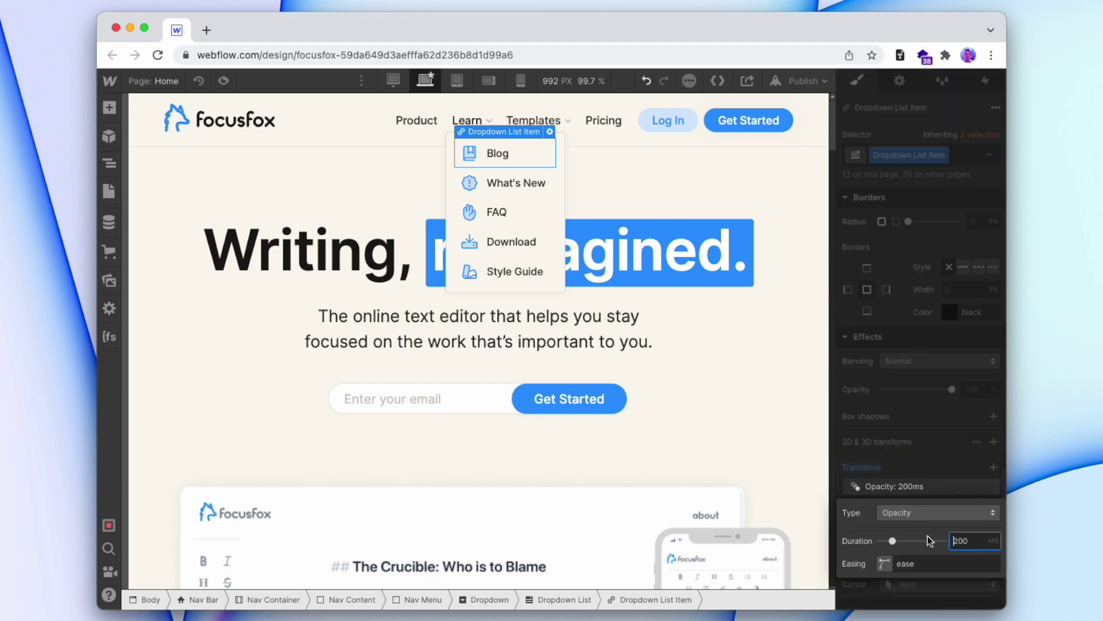
pyautogui.press('super+a')
pyautogui.write('300')
# Step: Publish the site to its webflow.io staging domain and open it live
pyautogui.click(809, 81)
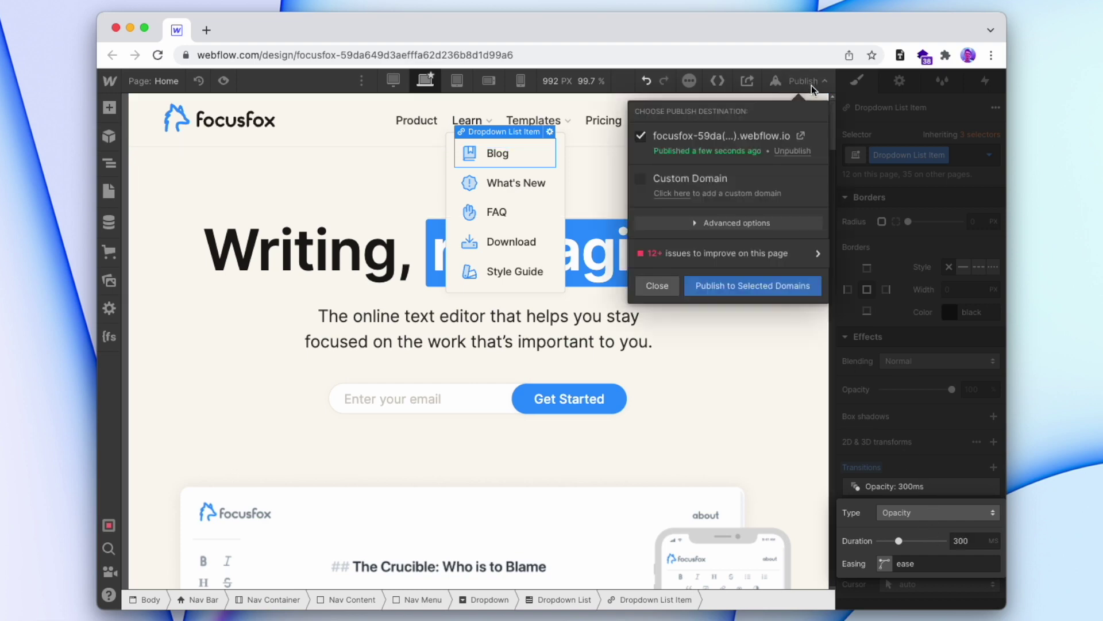
pyautogui.click(783, 283)
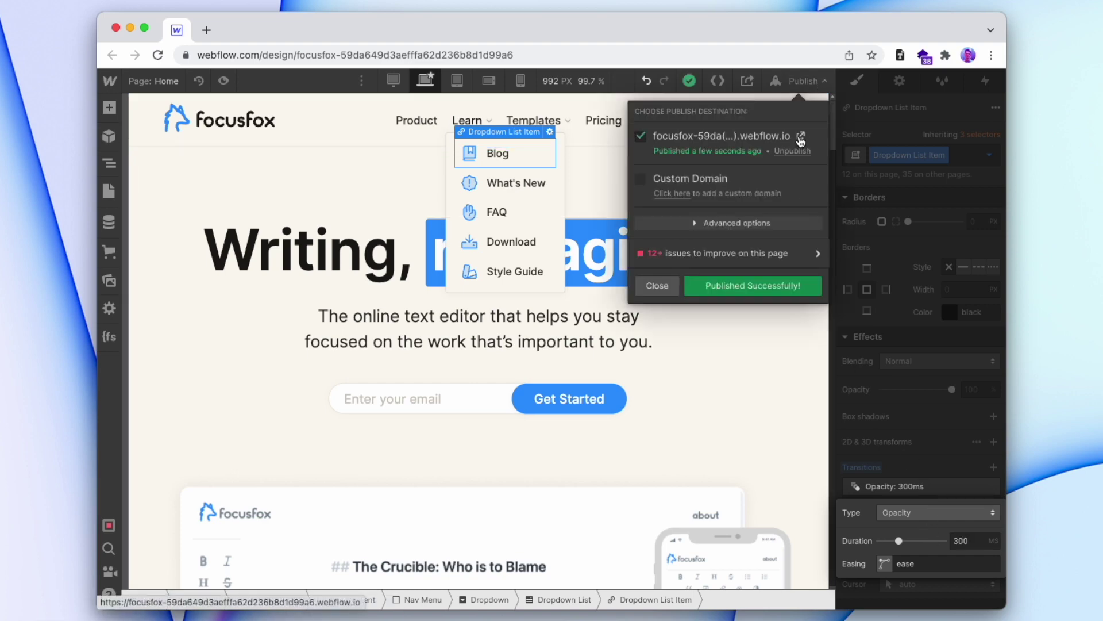
pyautogui.click(801, 137)
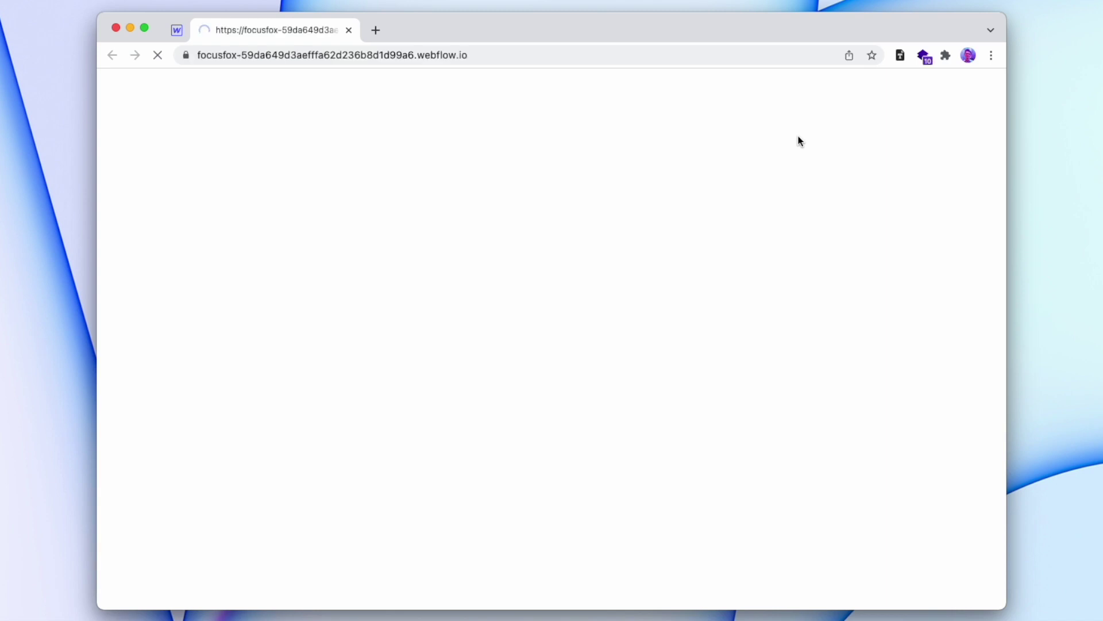
pyautogui.moveTo(615, 106)
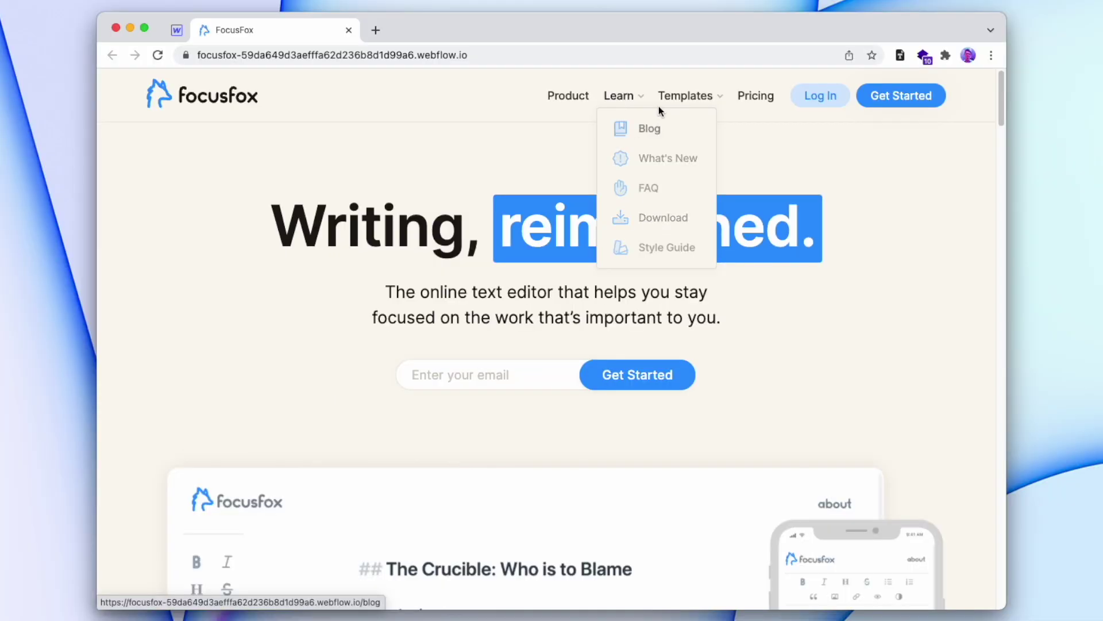
# Step: Test the item fade on the live site's Learn dropdown menu
pyautogui.moveTo(624, 46)
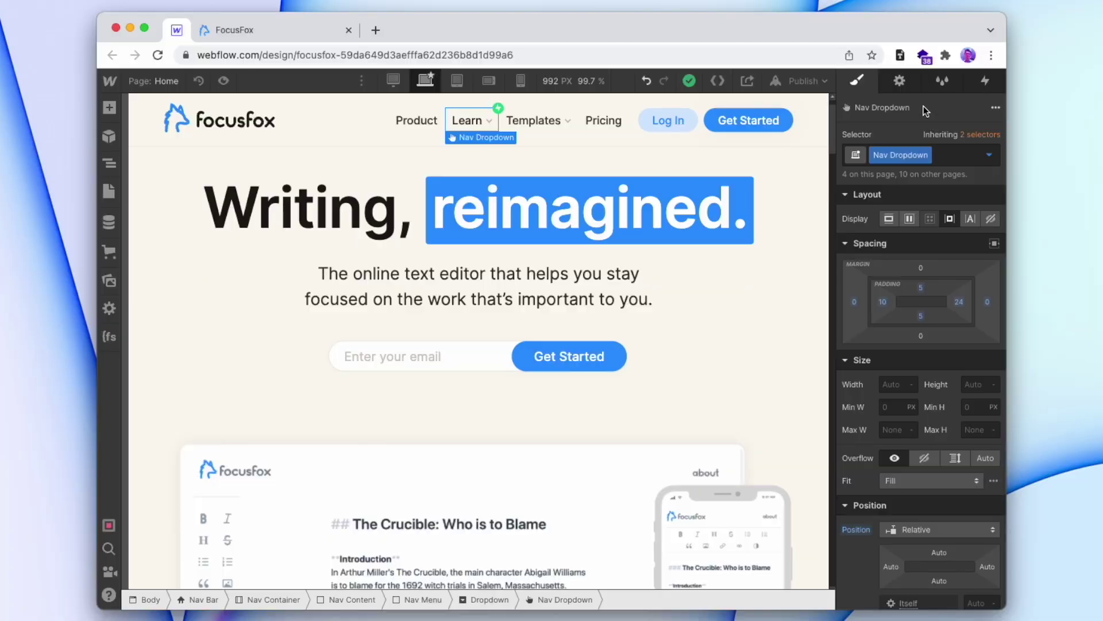
# Step: Give the Learn Dropdown List a class-wide mouse hover element trigger
pyautogui.click(910, 85)
pyautogui.click(910, 200)
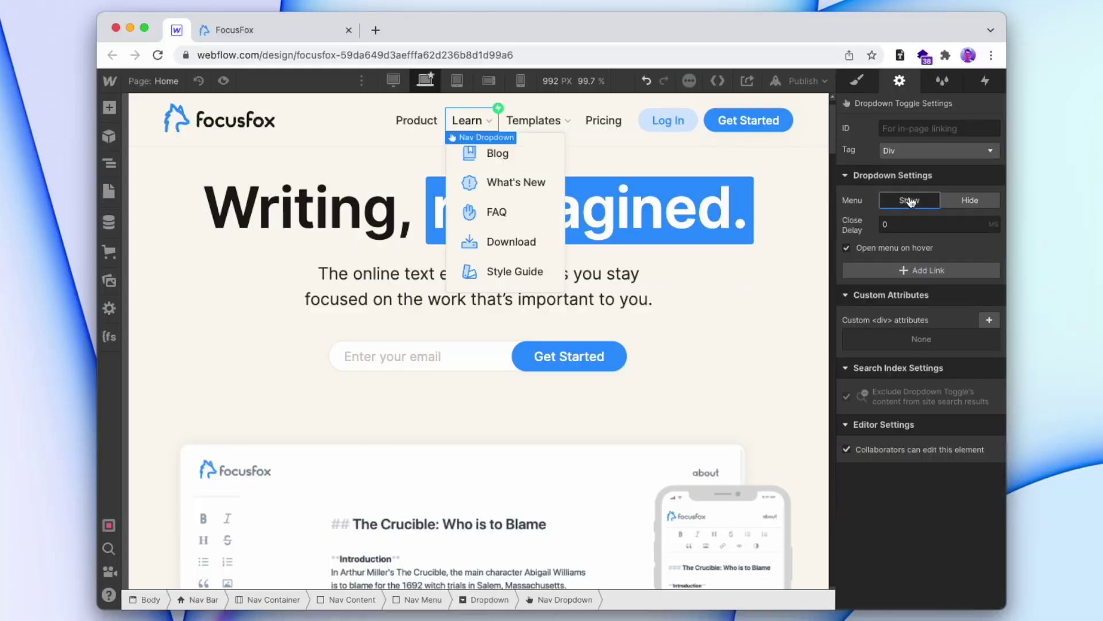
pyautogui.click(560, 139)
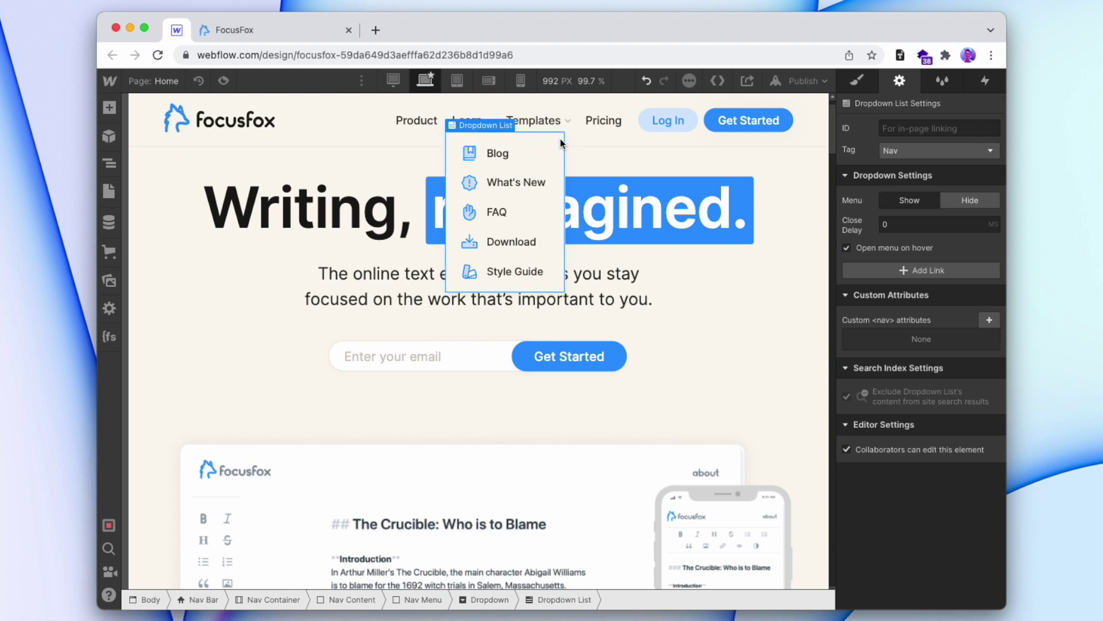
pyautogui.click(984, 85)
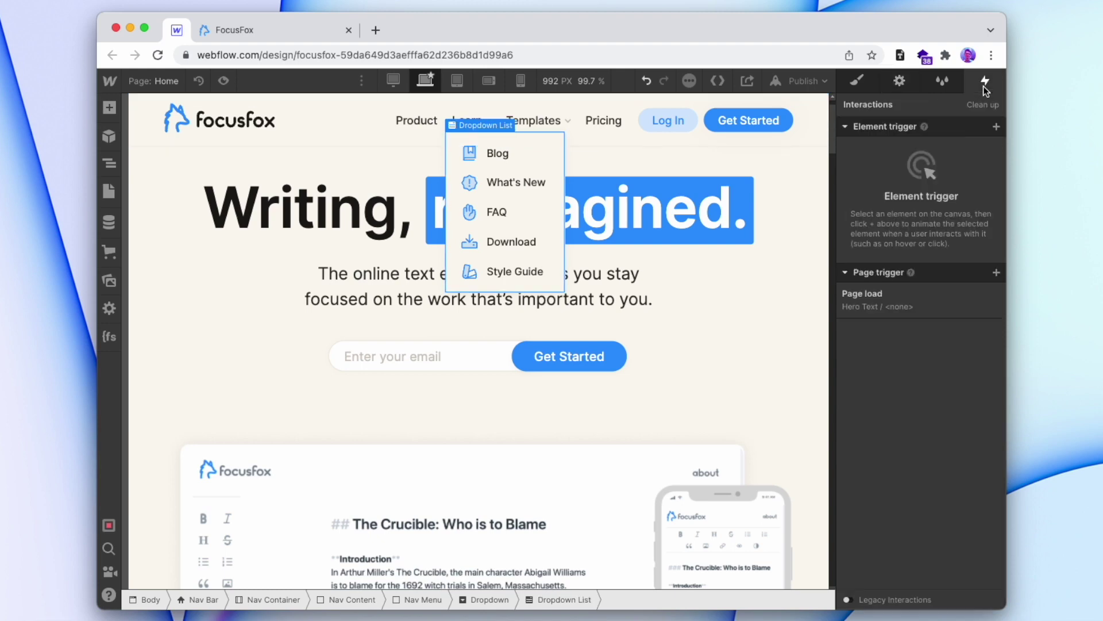
pyautogui.click(996, 127)
pyautogui.click(958, 168)
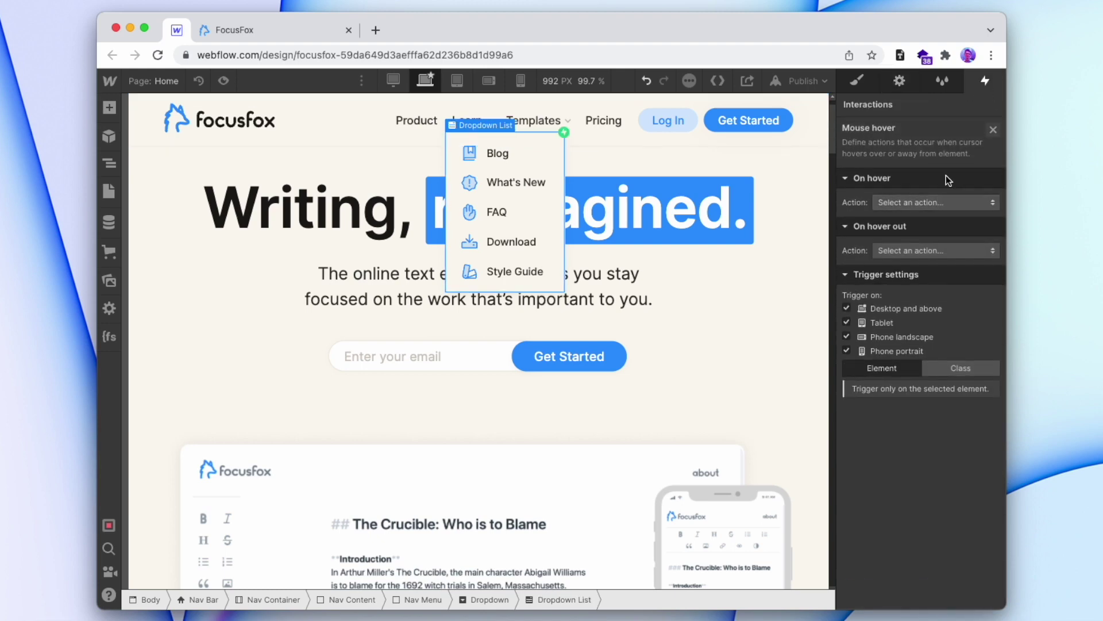
pyautogui.click(958, 367)
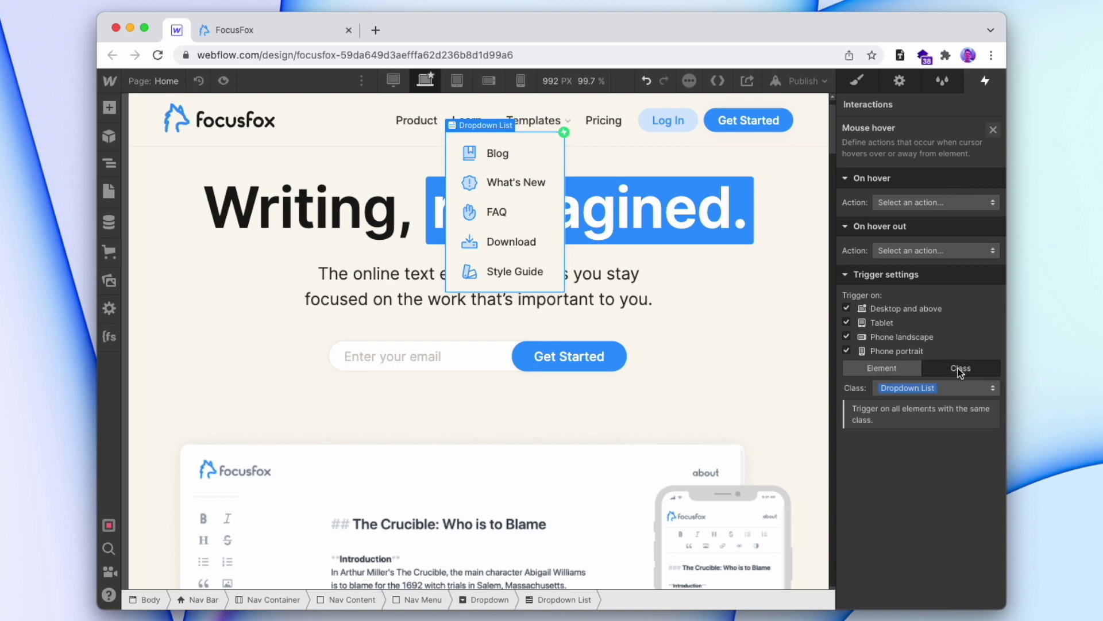
# Step: Make hovering start a new animation named Dropdown List Hover In
pyautogui.click(940, 204)
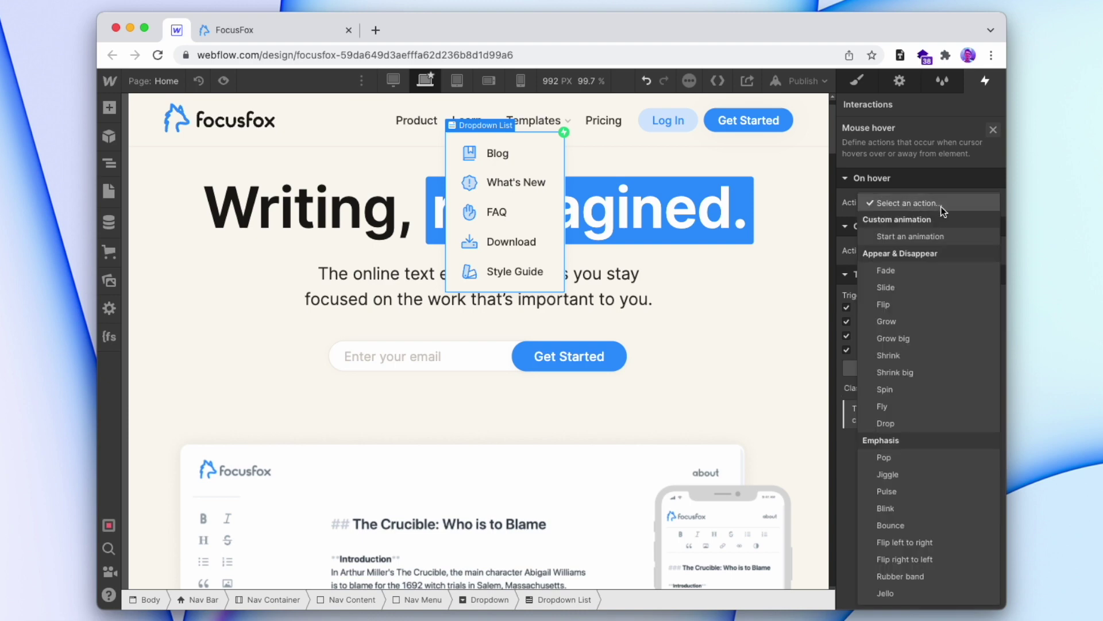
pyautogui.click(943, 236)
pyautogui.click(990, 225)
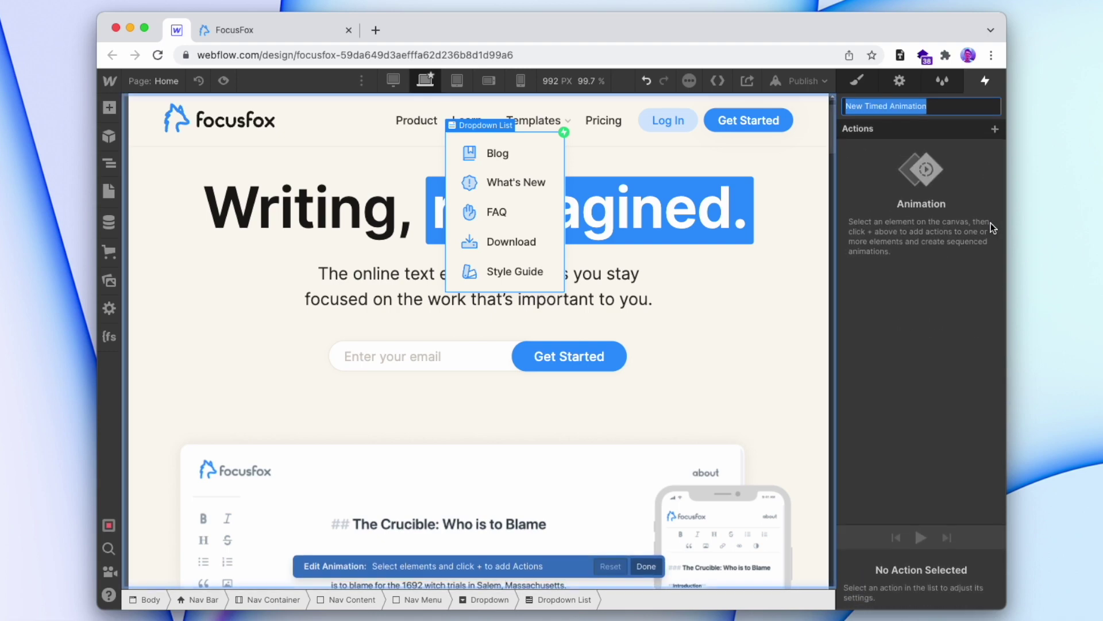
pyautogui.write('Dropdown List Hover In')
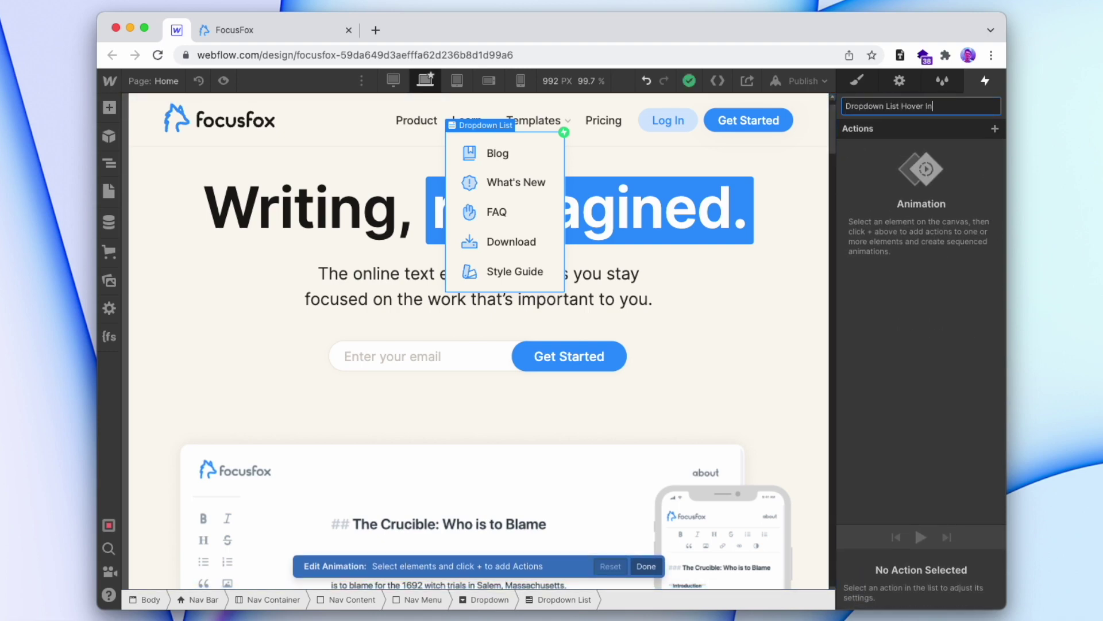
pyautogui.press('Return')
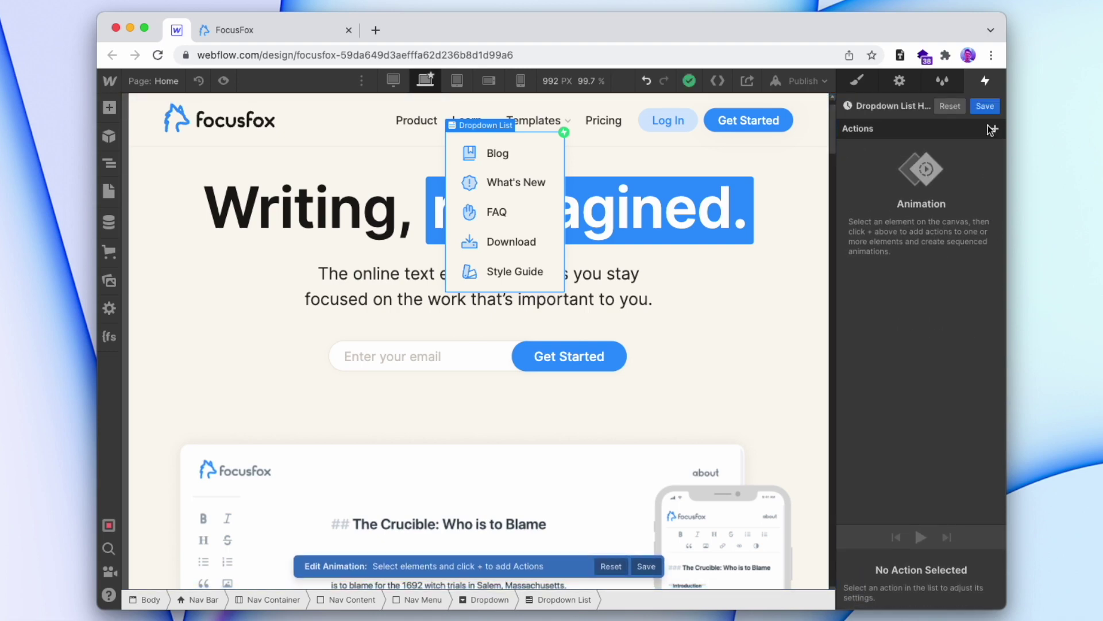
# Step: Add an opacity action on the dropdown items starting at 100 as the initial state
pyautogui.click(540, 165)
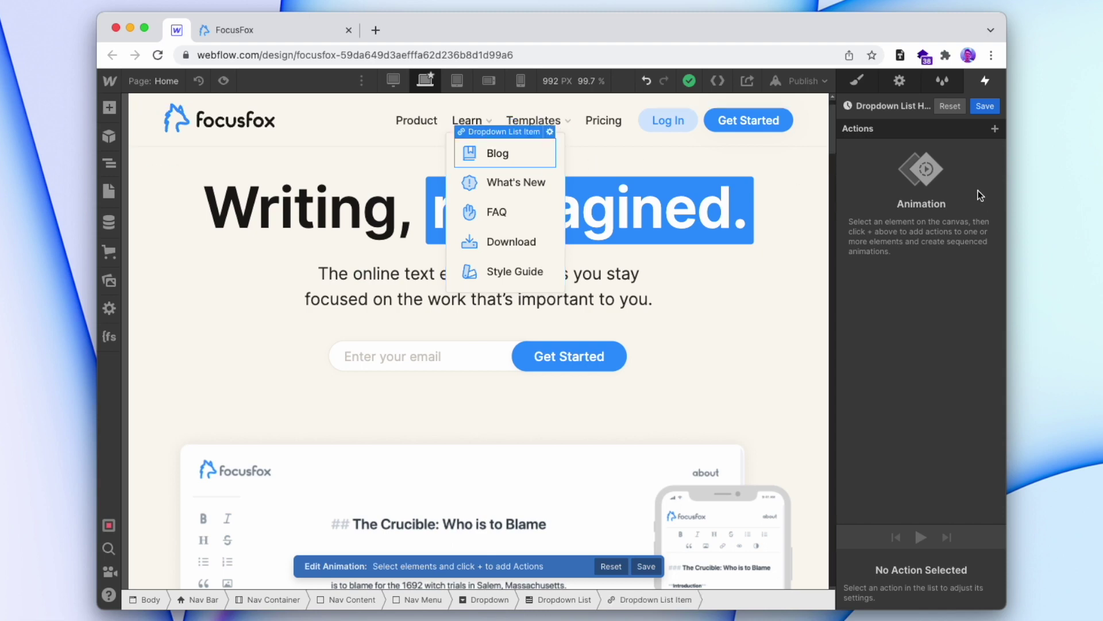
pyautogui.click(993, 130)
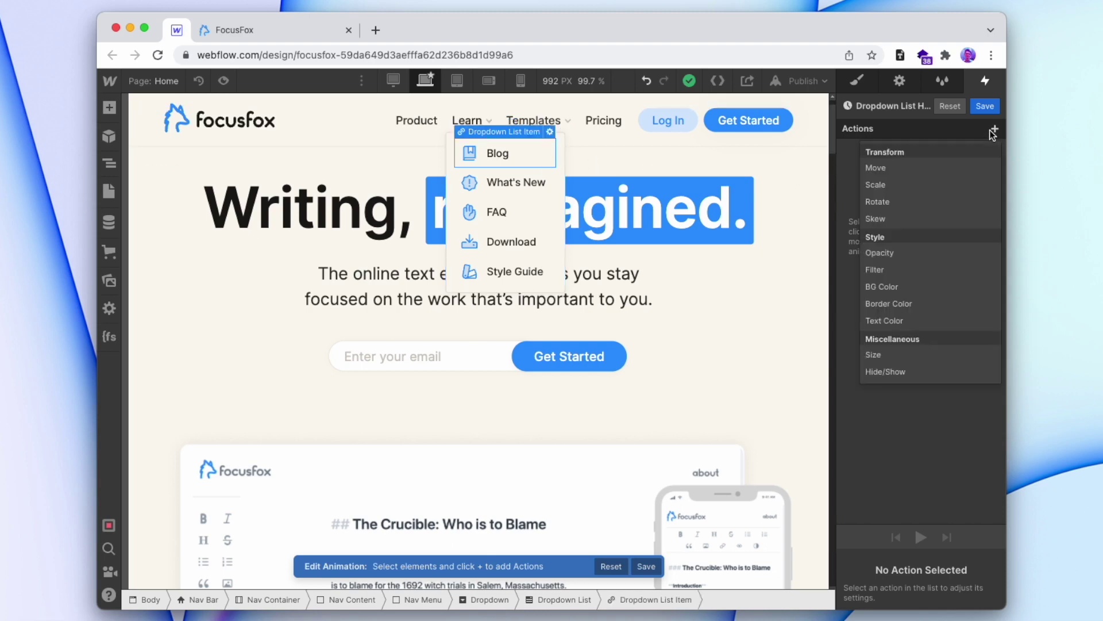
pyautogui.click(940, 254)
pyautogui.click(981, 596)
pyautogui.write('100')
pyautogui.click(877, 459)
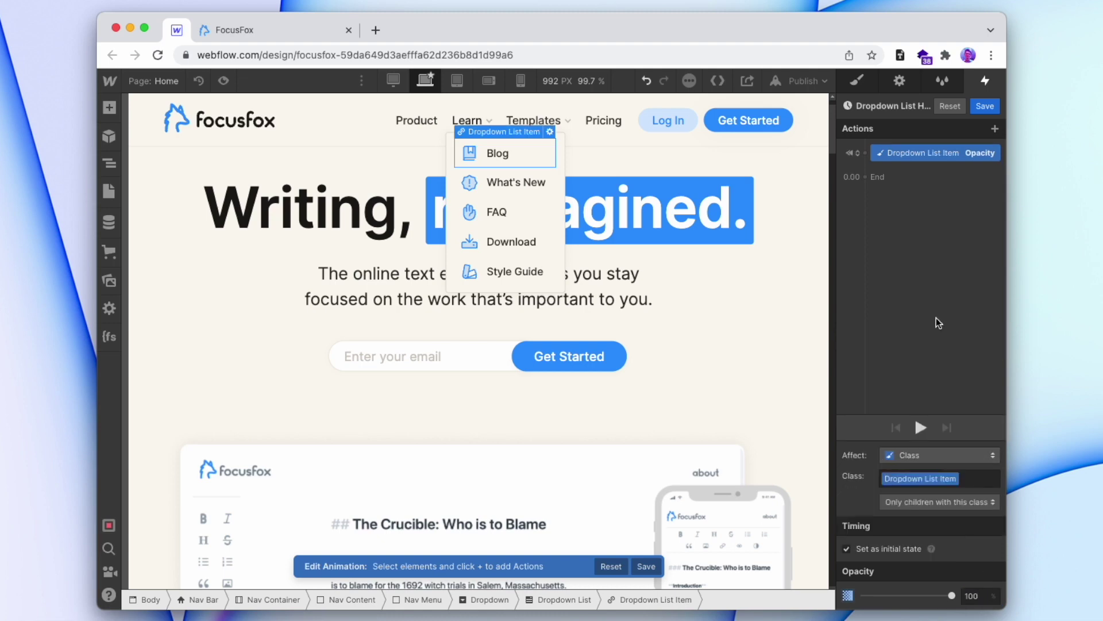
# Step: Add a second opacity action fading items to 40%, adjust its duration, and save
pyautogui.click(937, 171)
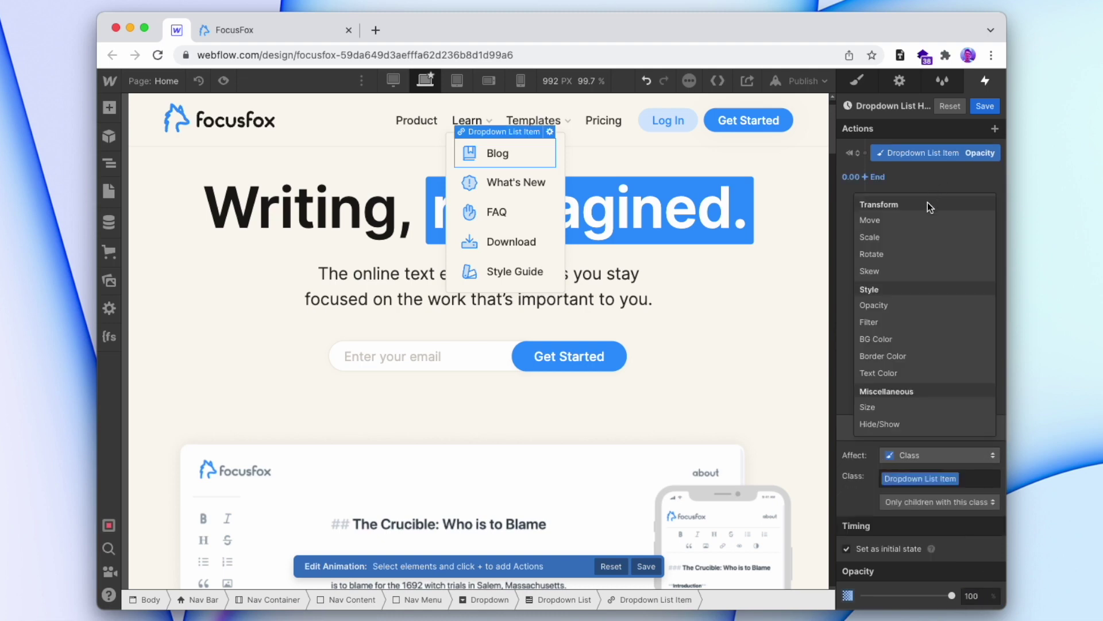
pyautogui.click(896, 306)
pyautogui.click(974, 596)
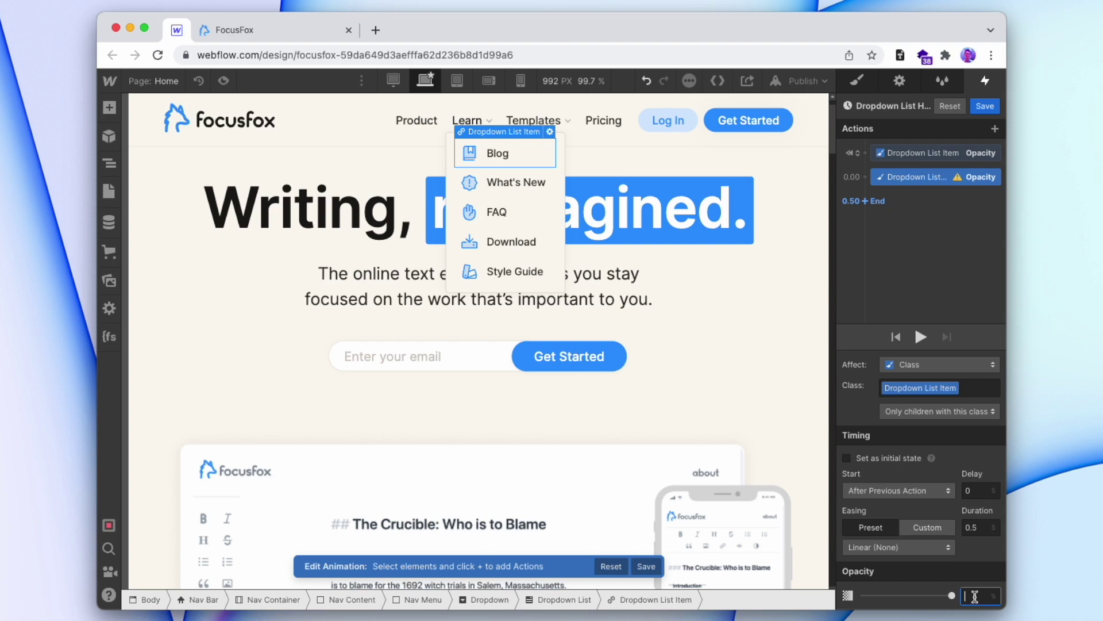
pyautogui.press('Return')
pyautogui.click(982, 533)
pyautogui.write('0.5')
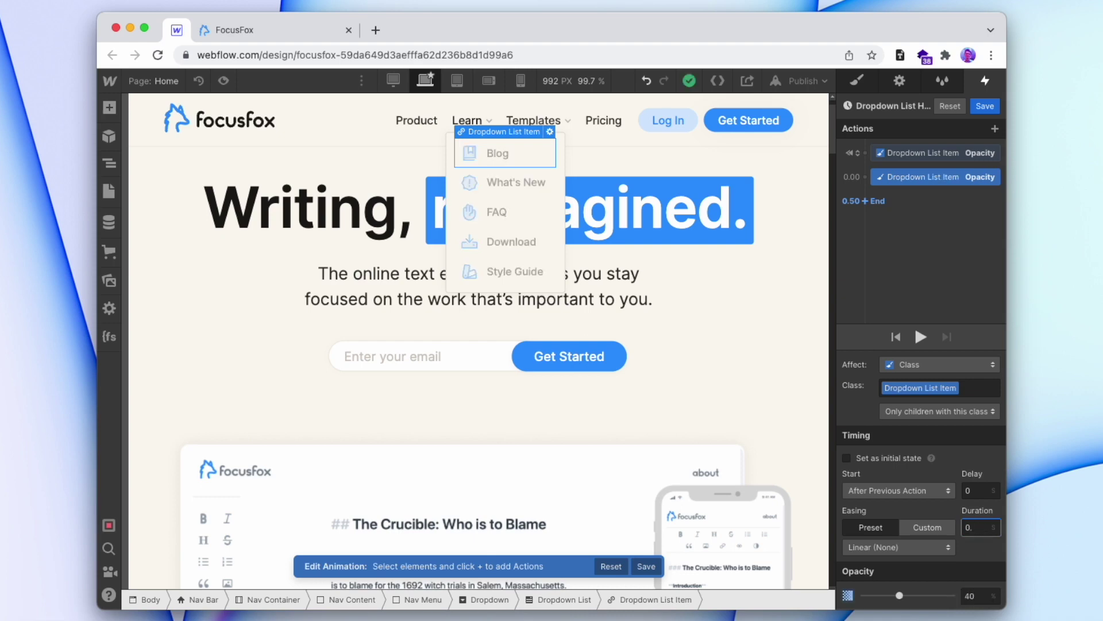
pyautogui.click(985, 106)
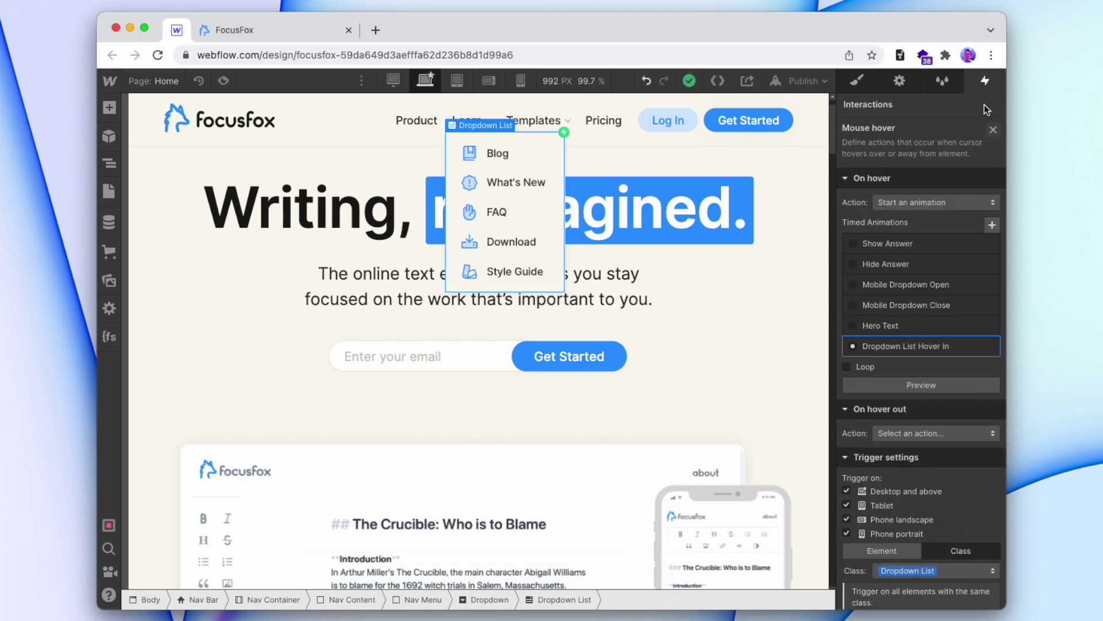
# Step: Have hover out start a duplicate of the Dropdown List Hover In animation
pyautogui.click(888, 432)
pyautogui.click(925, 243)
pyautogui.scroll(-3, 921, 393)
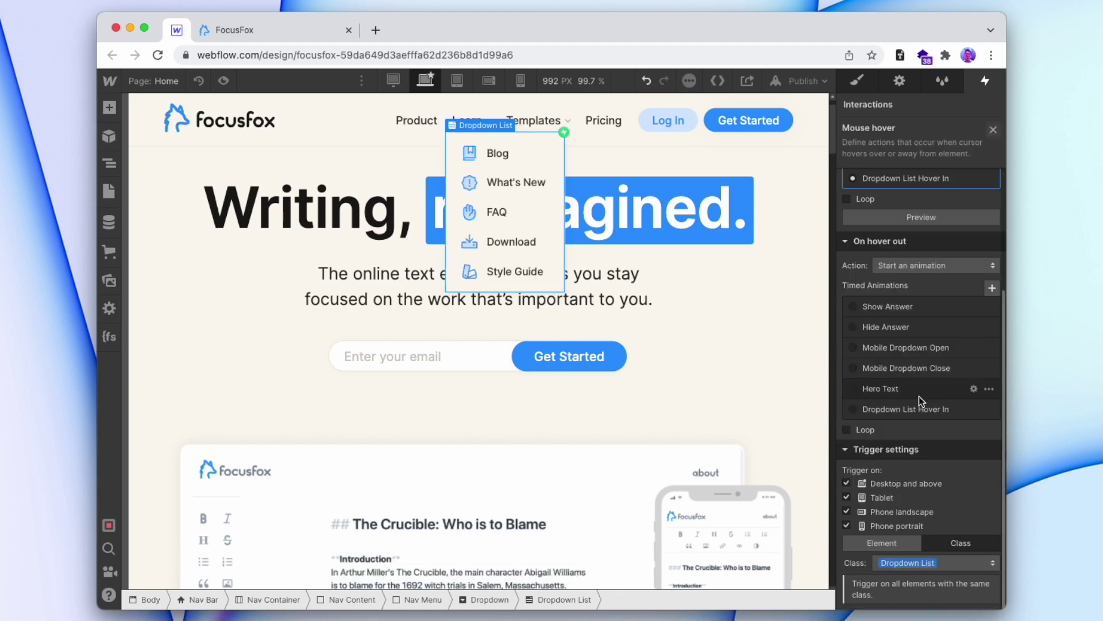
pyautogui.click(989, 410)
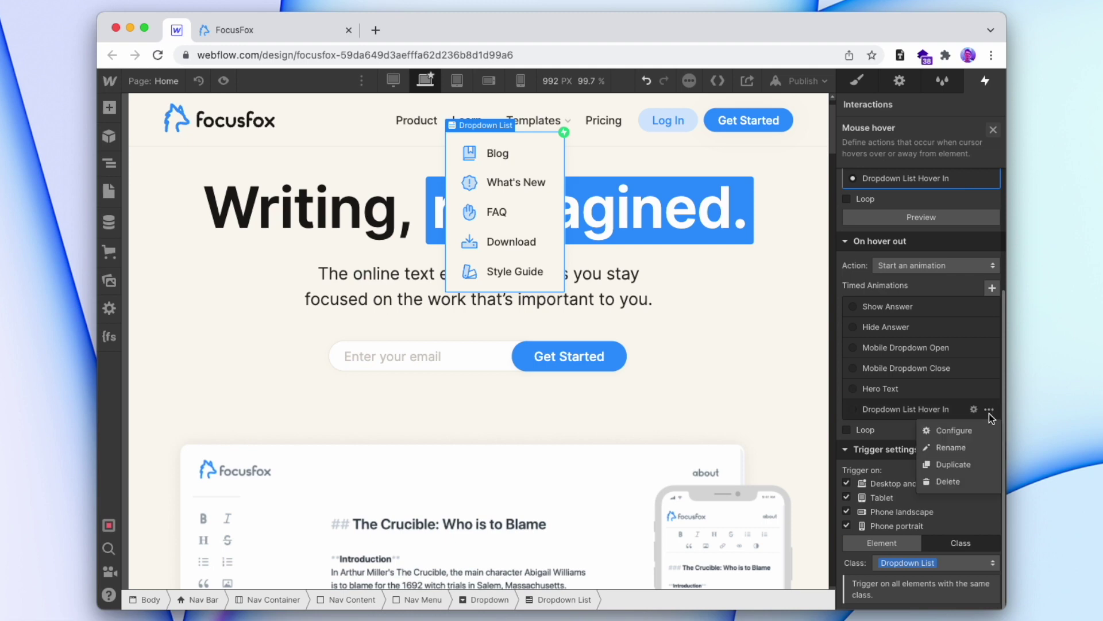
pyautogui.click(961, 463)
pyautogui.click(935, 454)
# Step: Rename the copy Dropdown List Hover Out, restore opacity to 100, and save
pyautogui.click(891, 106)
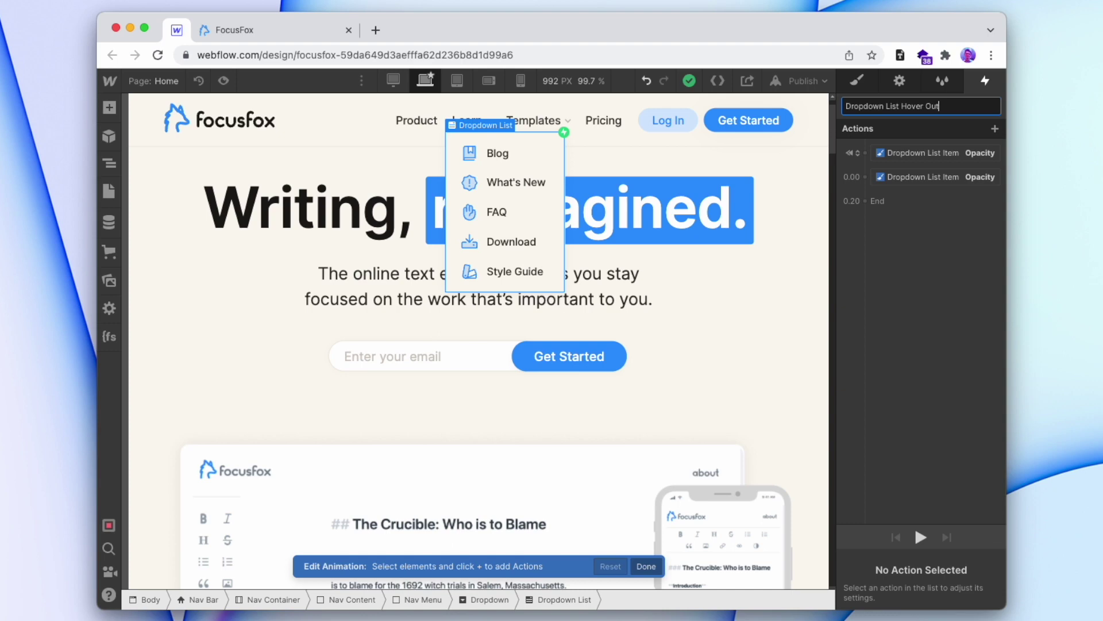
pyautogui.press('Return')
pyautogui.click(919, 153)
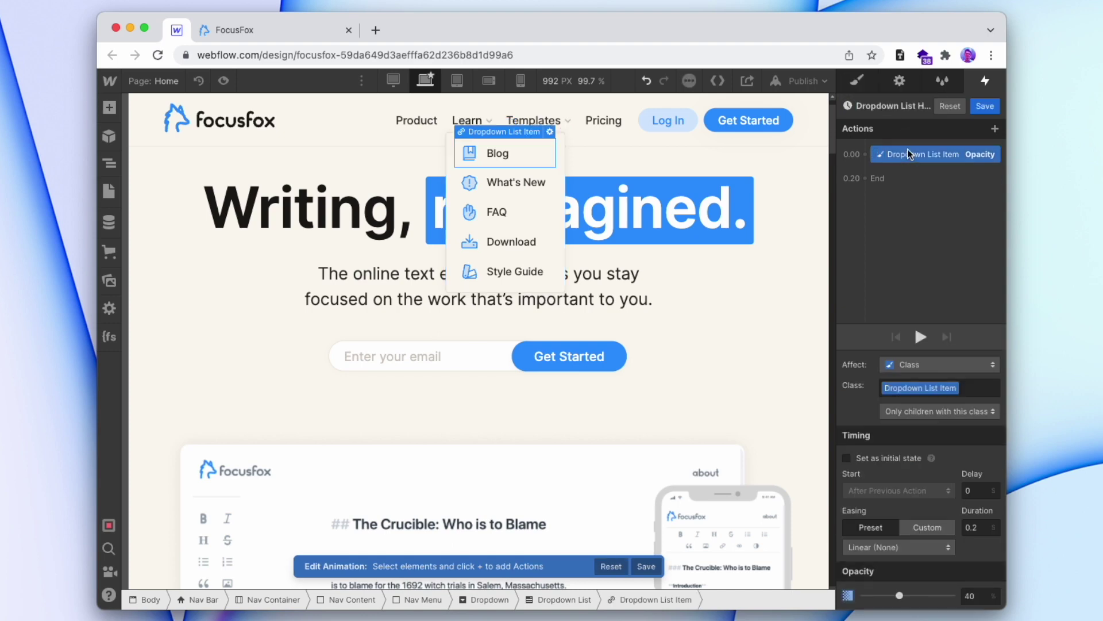
pyautogui.click(981, 596)
pyautogui.click(985, 107)
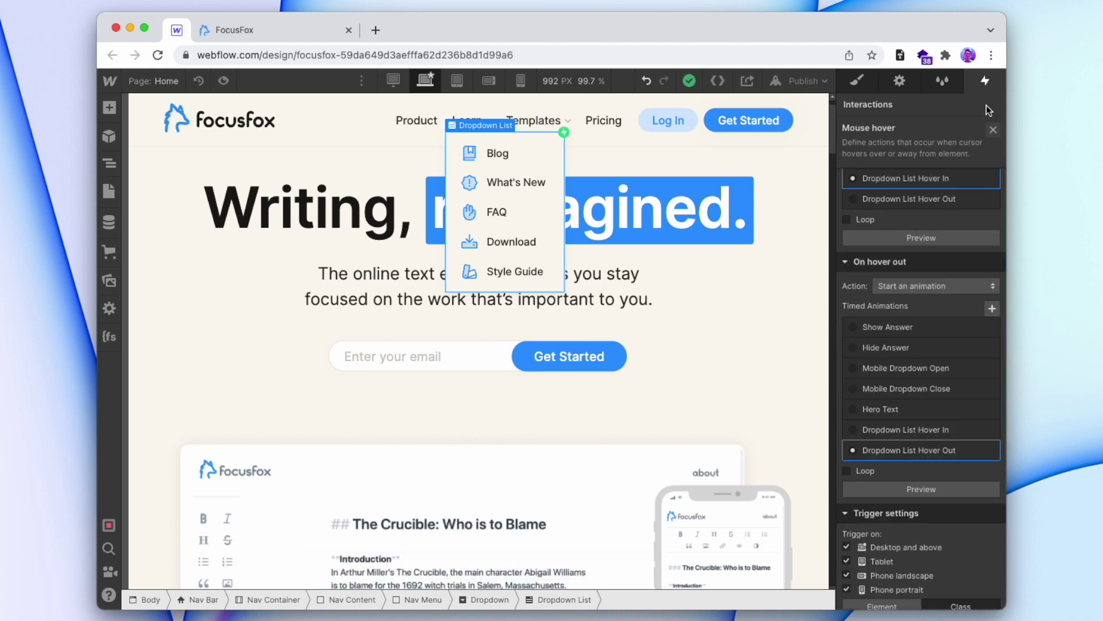
pyautogui.click(993, 130)
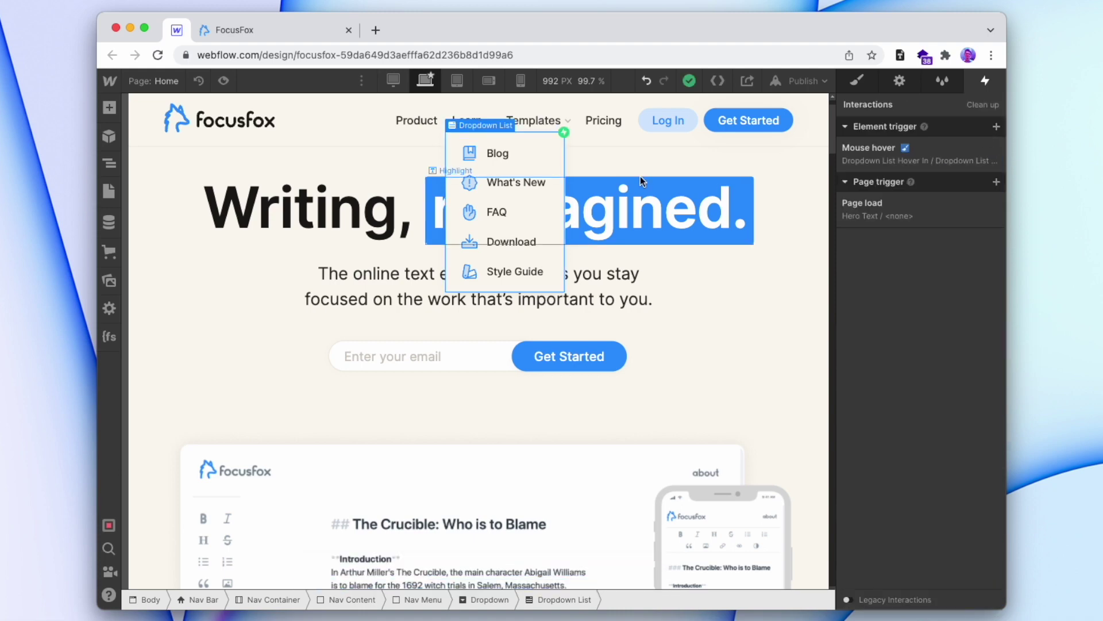
# Step: Add a mouse hover trigger applying to every Dropdown List Item class element
pyautogui.click(515, 151)
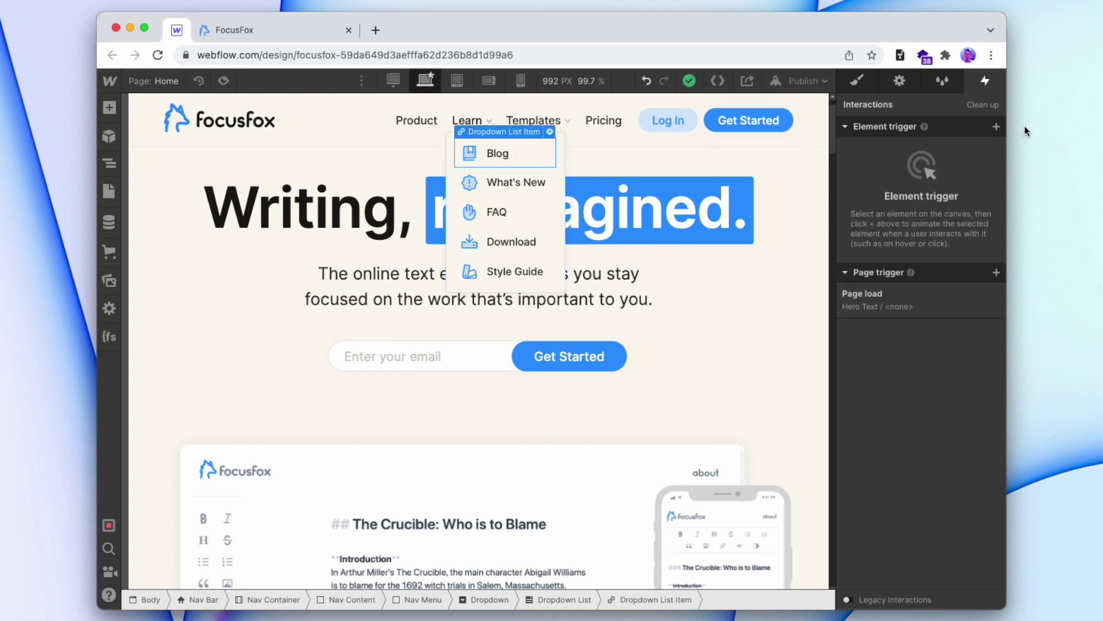
pyautogui.click(990, 130)
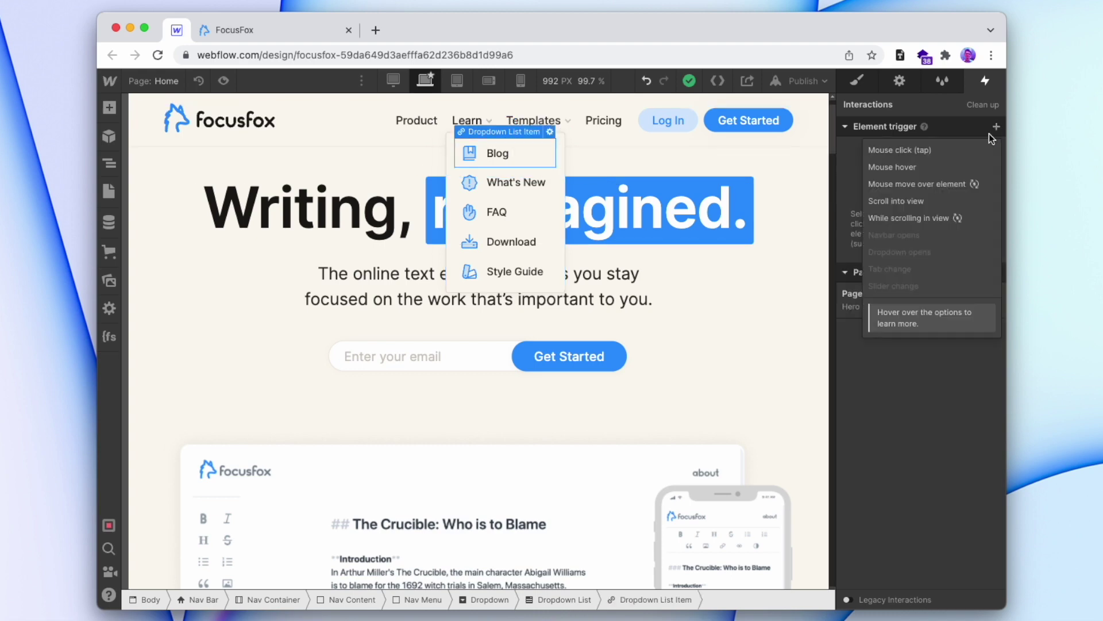
pyautogui.click(960, 165)
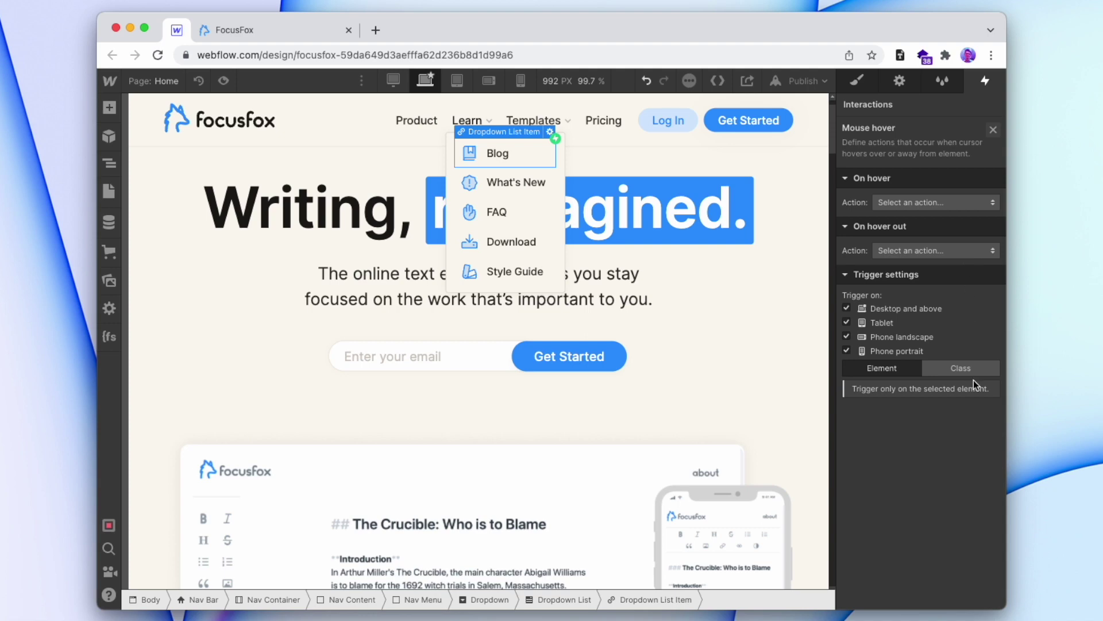
pyautogui.click(976, 371)
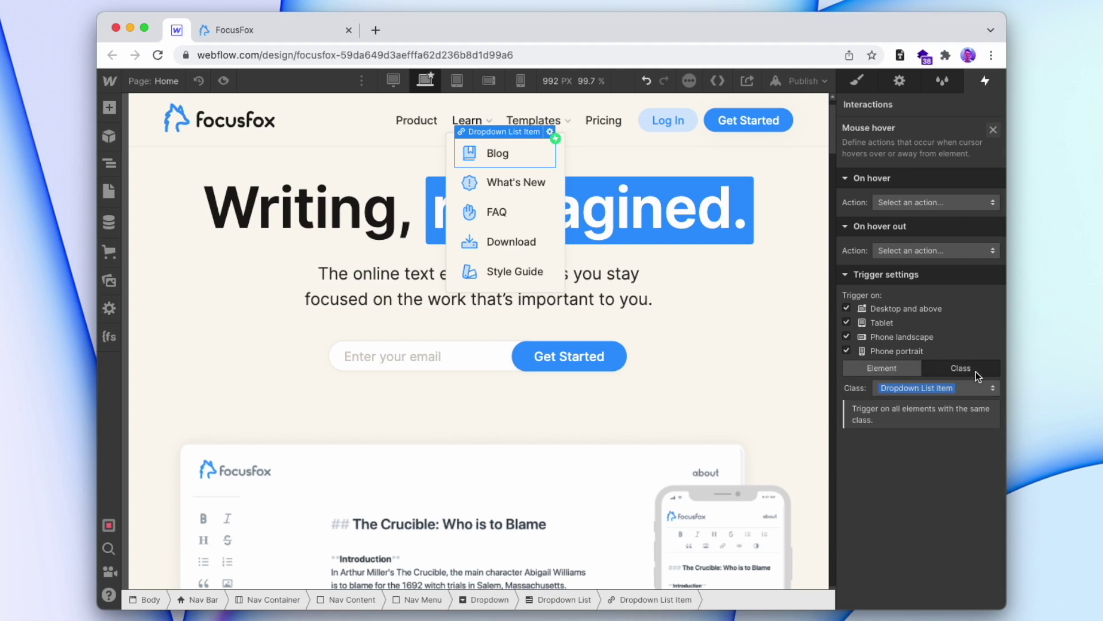
# Step: Make hovering start a new animation named List Item Hover In
pyautogui.click(938, 204)
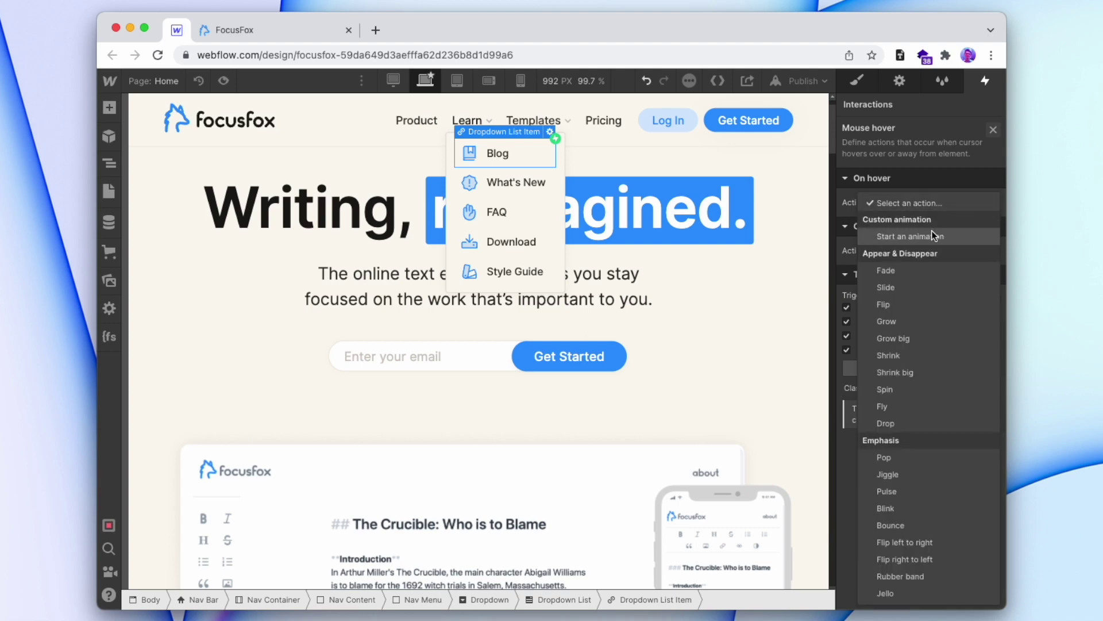
pyautogui.click(937, 233)
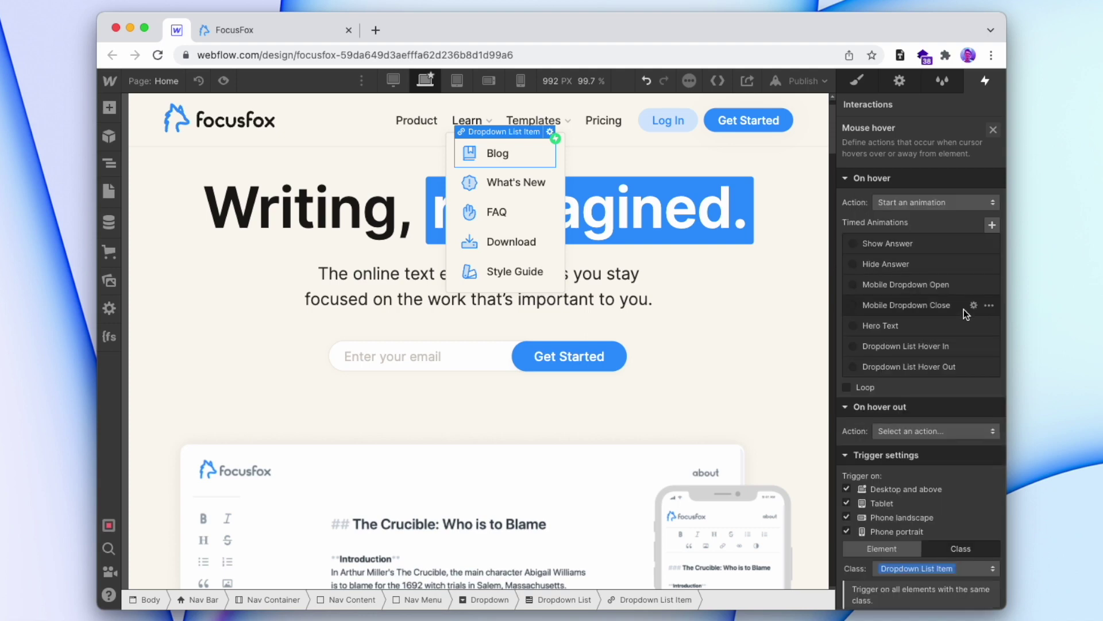
pyautogui.click(993, 225)
pyautogui.write('List Item')
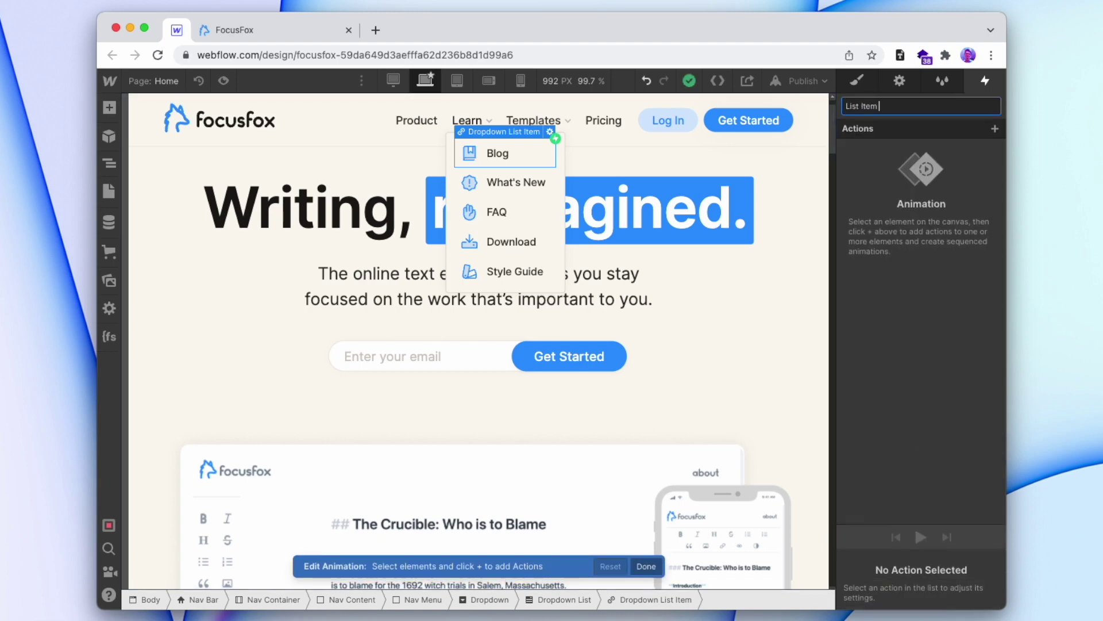
pyautogui.press('Return')
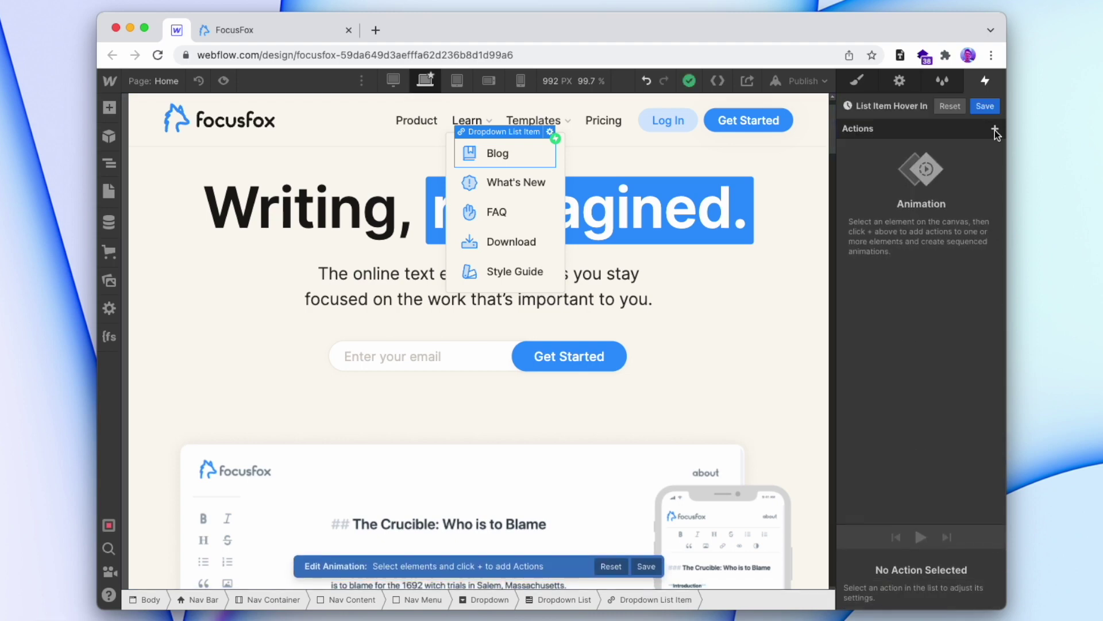
# Step: Add an opacity 100 action over 0.2 s and save the animation
pyautogui.click(995, 128)
pyautogui.click(916, 254)
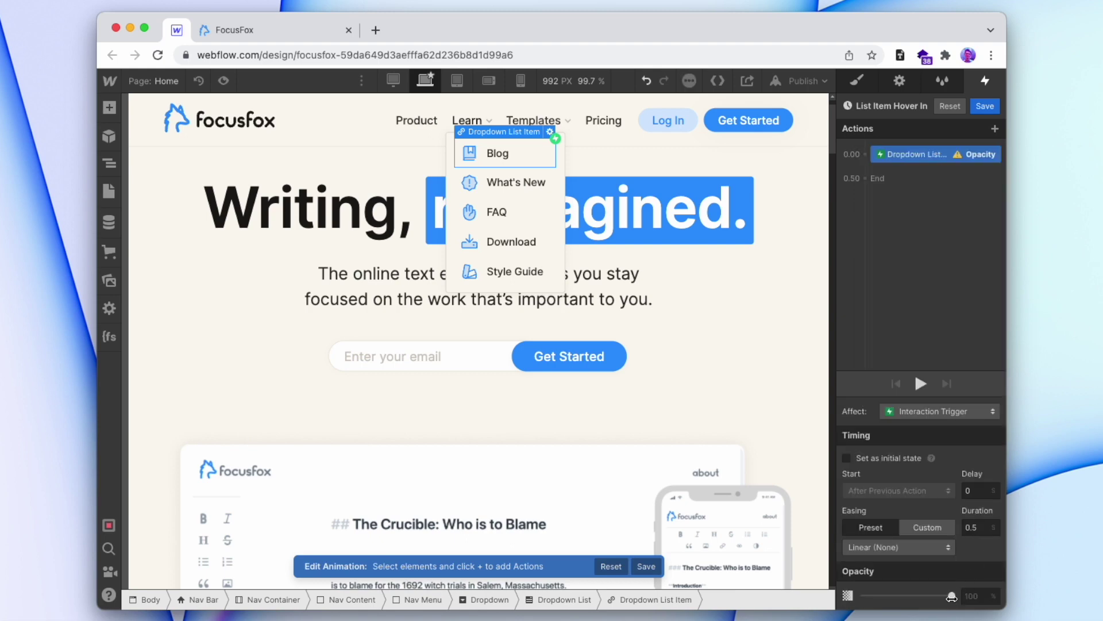
pyautogui.click(972, 594)
pyautogui.click(977, 525)
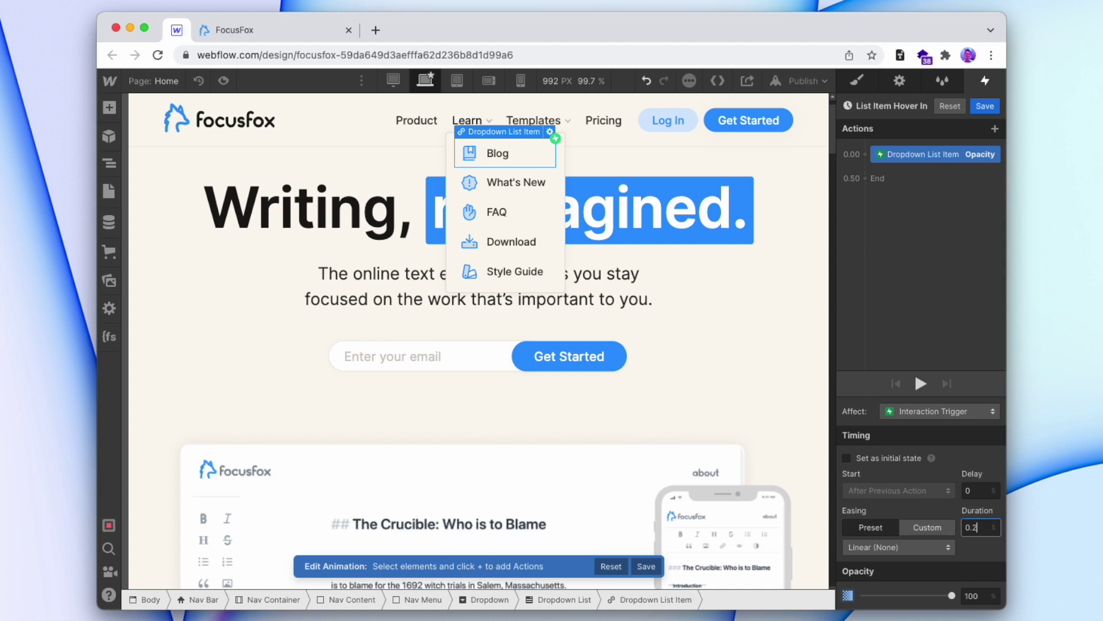
pyautogui.click(979, 106)
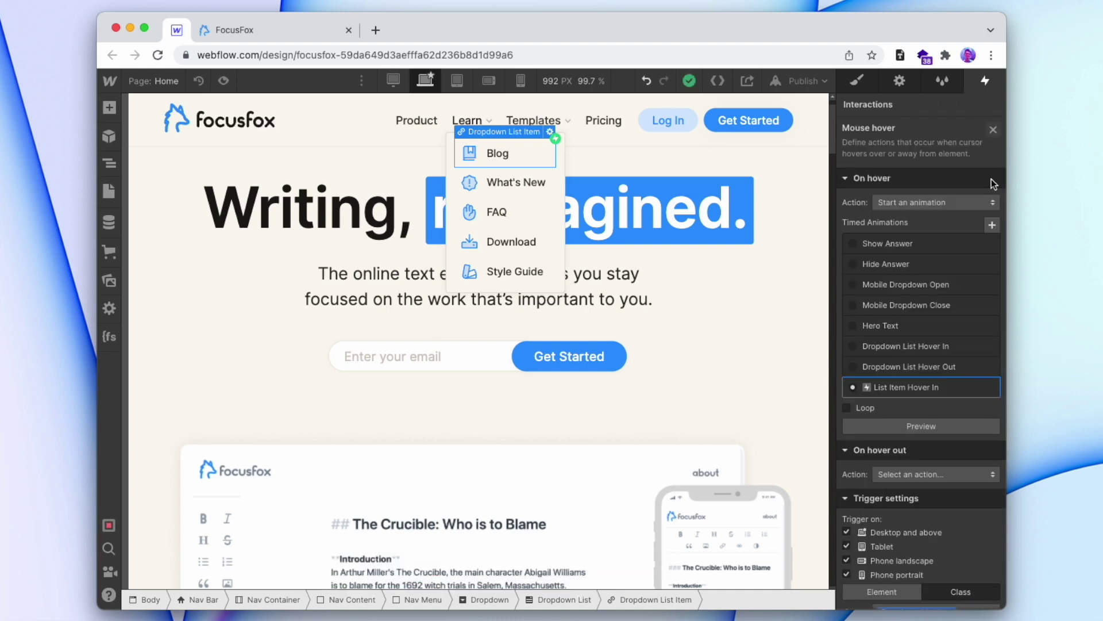
# Step: Make hover out start an animation built from a duplicate of List Item Hover In
pyautogui.click(925, 207)
pyautogui.click(904, 242)
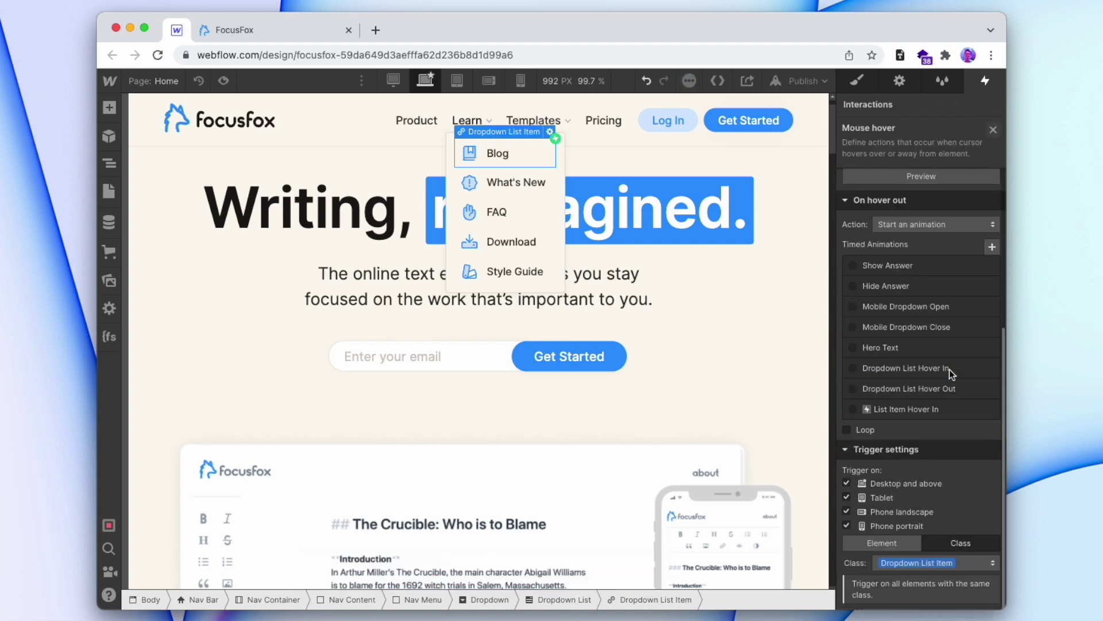
pyautogui.click(989, 409)
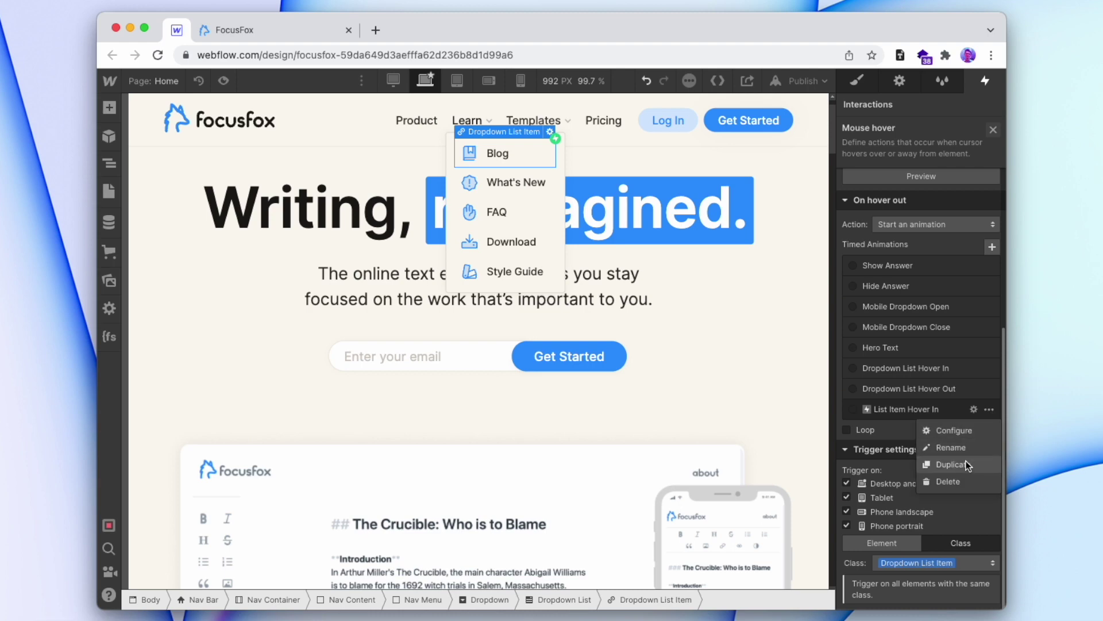
pyautogui.click(926, 461)
pyautogui.click(929, 451)
# Step: Set the duplicate's opacity to 40, save it as List Item Hover Out, and preview
pyautogui.click(986, 597)
pyautogui.write('4')
pyautogui.press('Return')
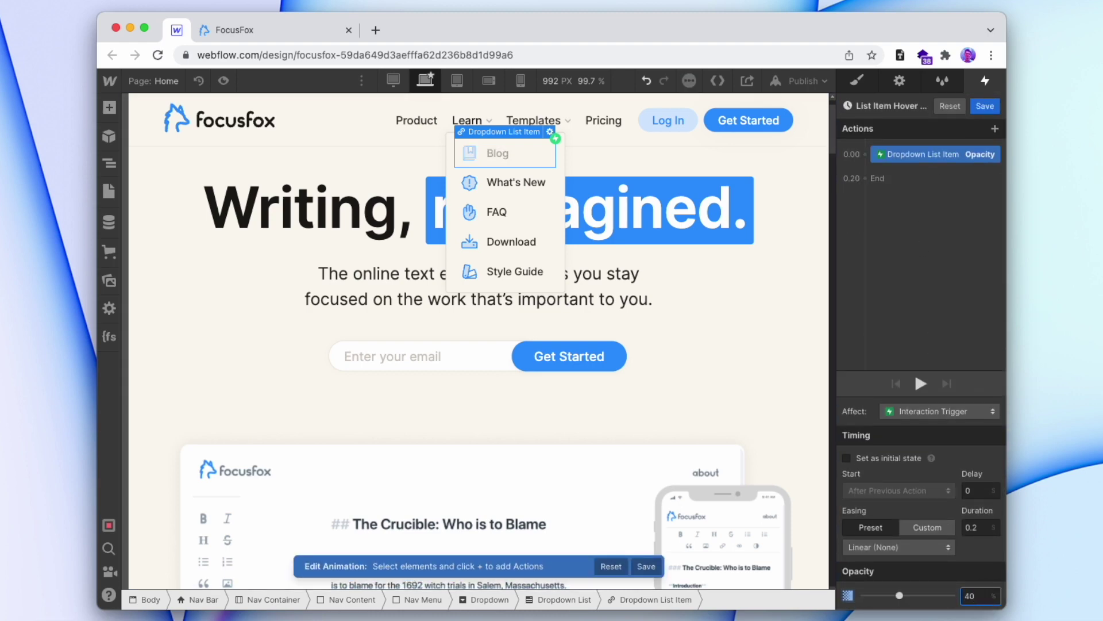
pyautogui.click(985, 106)
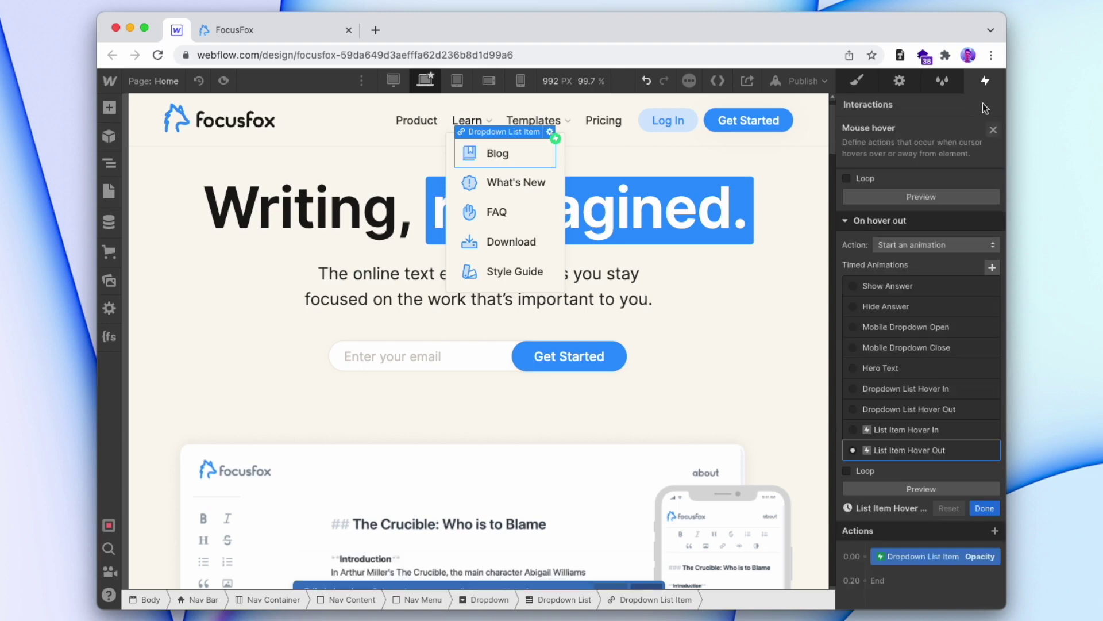
pyautogui.click(993, 130)
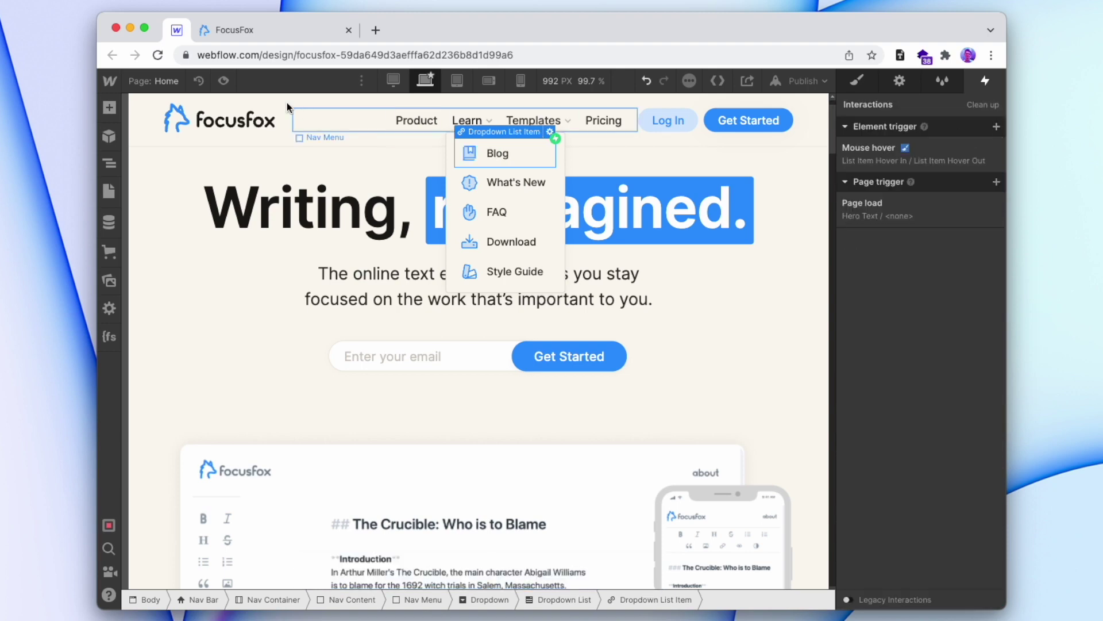
pyautogui.click(224, 81)
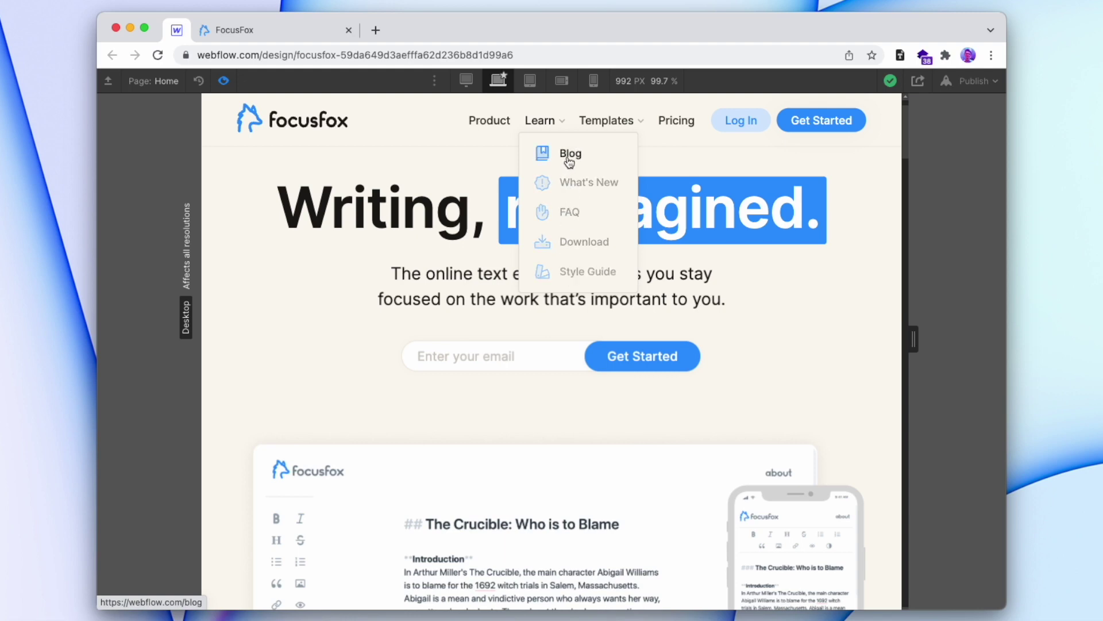
# Step: Hover the Learn dropdown's Blog item in preview to confirm the other items fade
pyautogui.moveTo(607, 120)
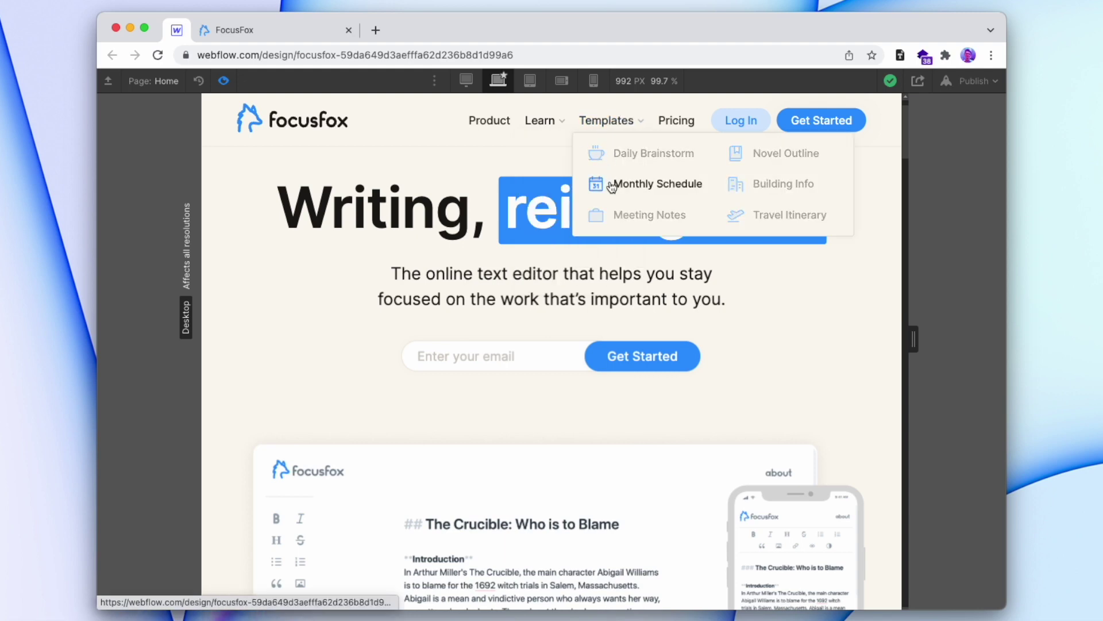